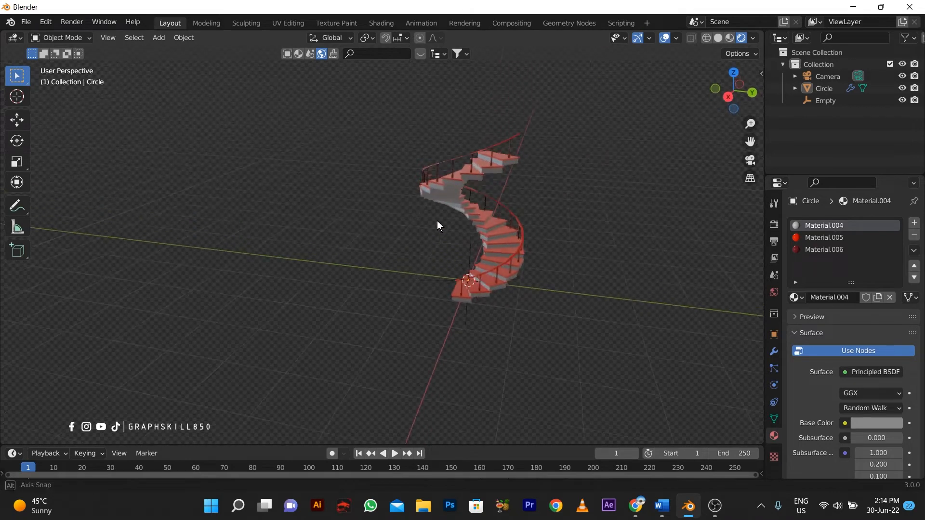
scroll(525, 279, up, 3)
scroll(525, 277, down, 3)
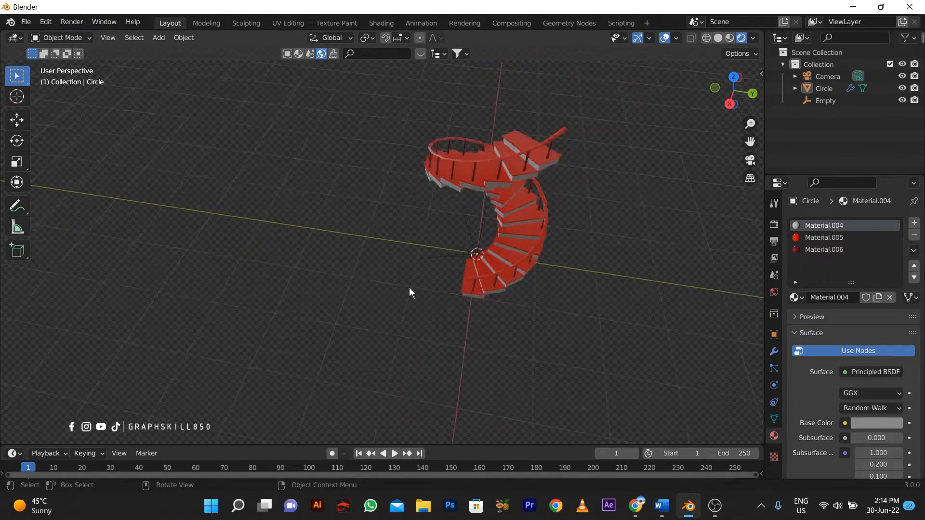
middle_drag(409, 291, 473, 246)
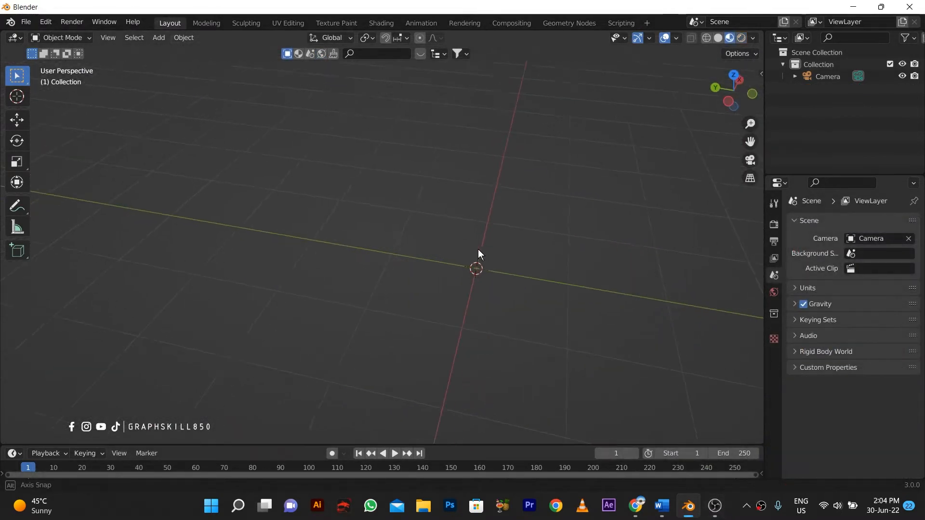
- Add a mesh circle with 32 vertices at the world origin
middle_drag(478, 250, 486, 249)
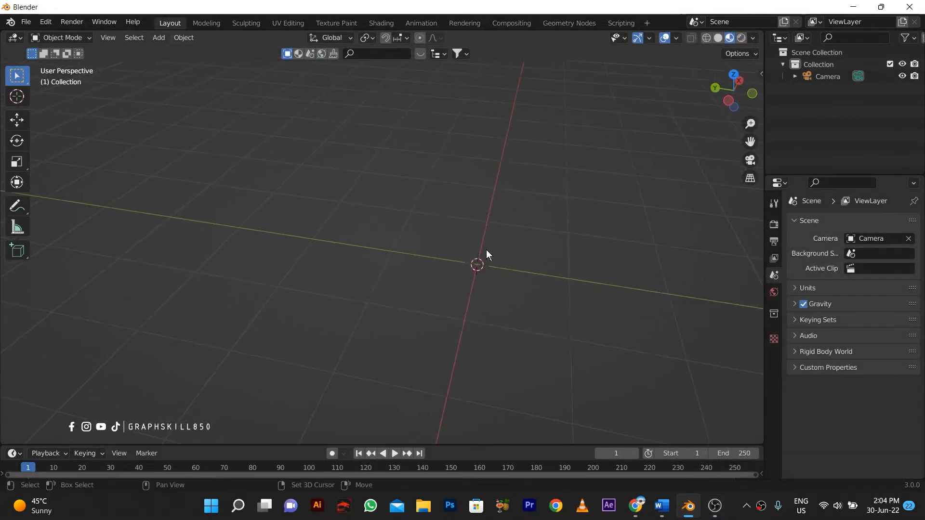
key(shift+a)
mouse_move(456, 130)
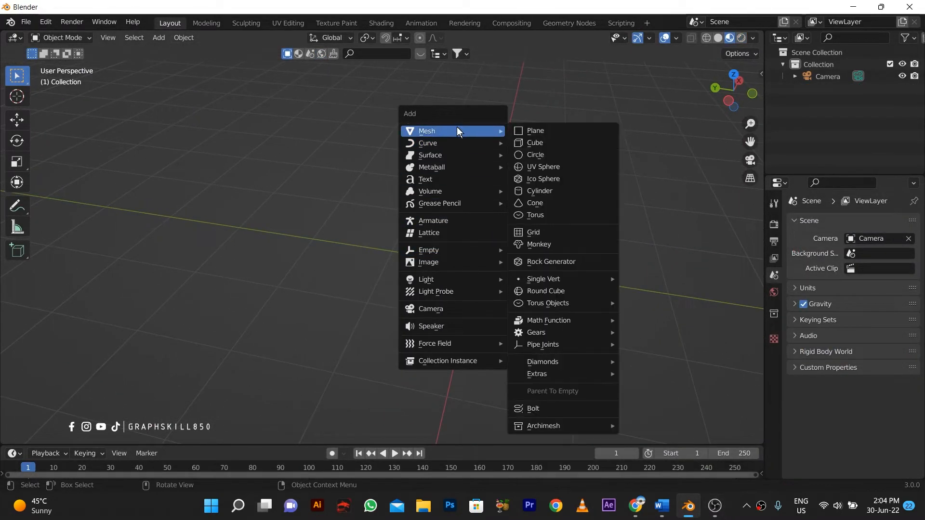
click(550, 155)
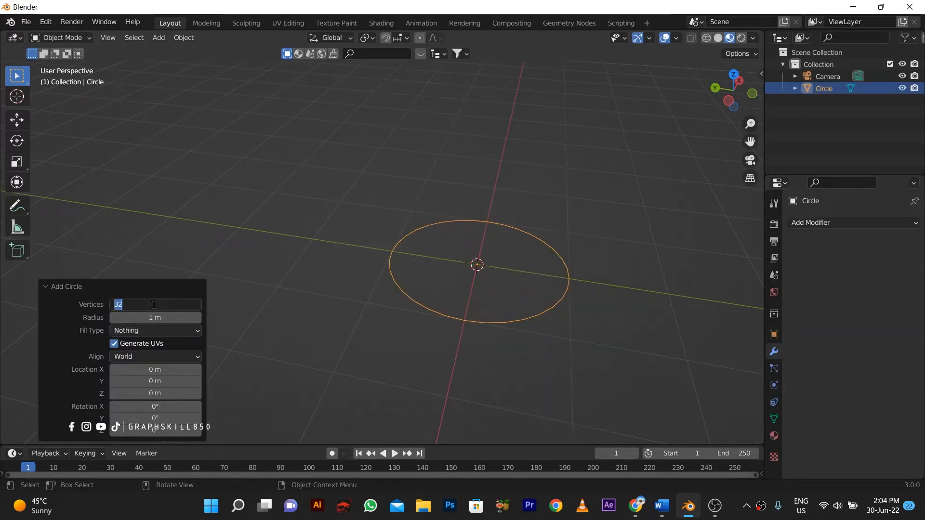
key(Return)
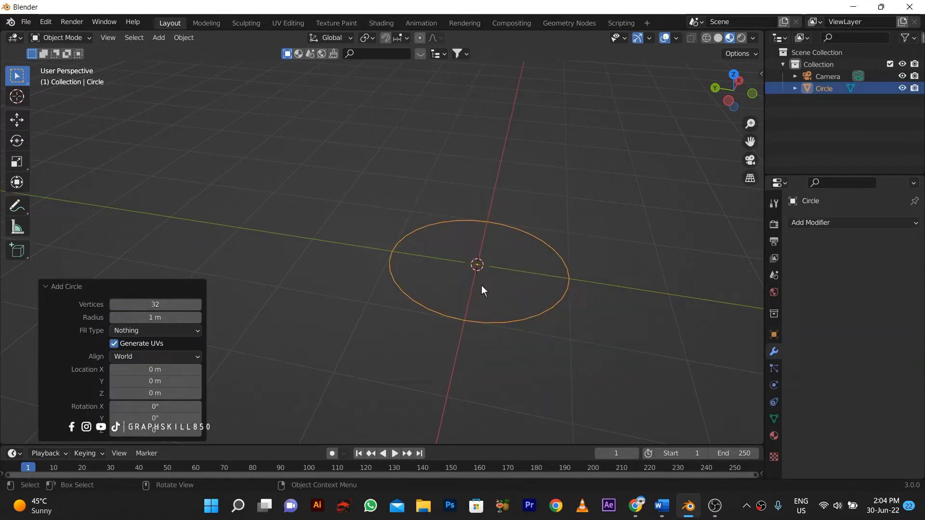
- Enter Edit Mode on the circle and fill its outline with a face
key(Tab)
key(Tab)
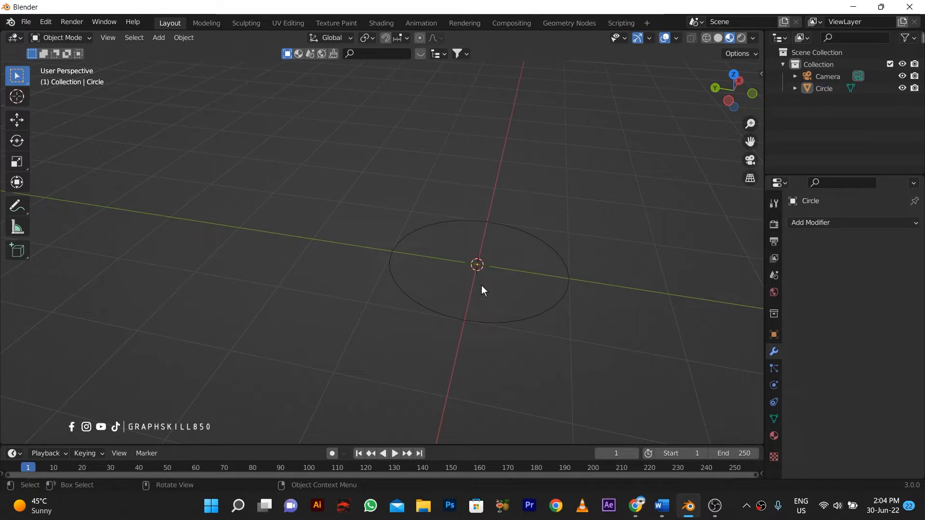
key(Tab)
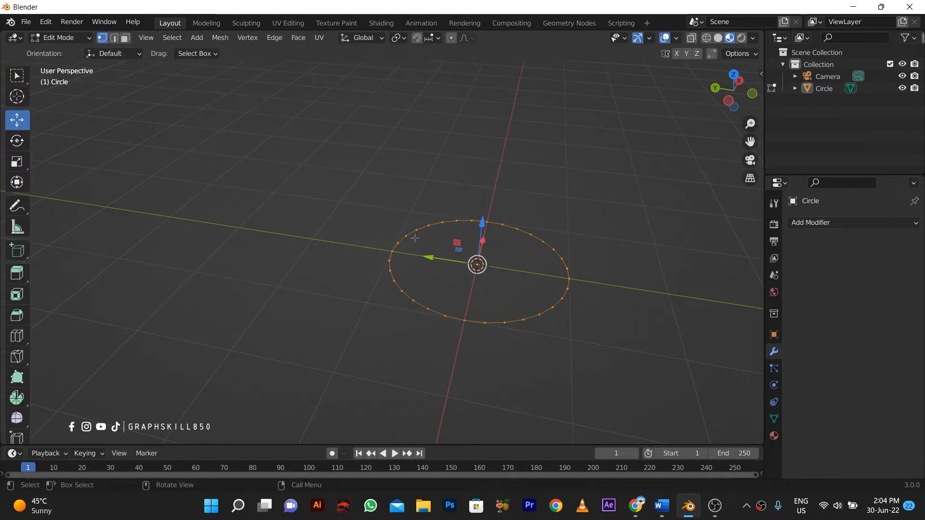
key(f)
- Extrude the disc's face in place and scale the new inner circle to about 0.276
scroll(486, 274, up, 3)
shift+middle_drag(538, 278, 429, 283)
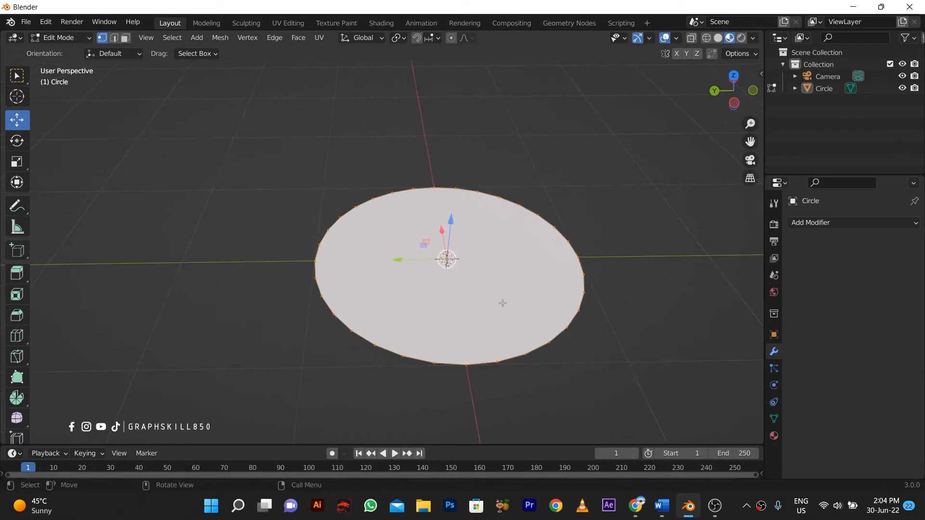
key(e)
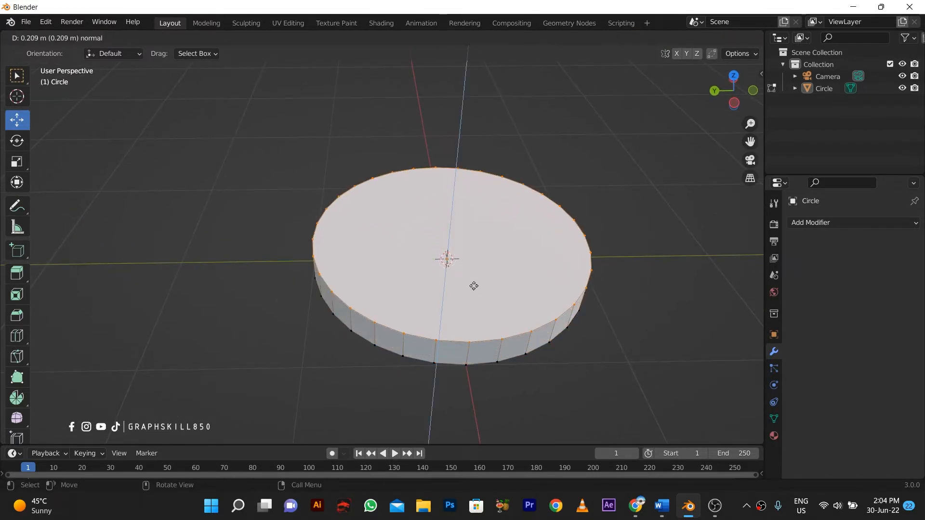
right_click(475, 286)
key(s)
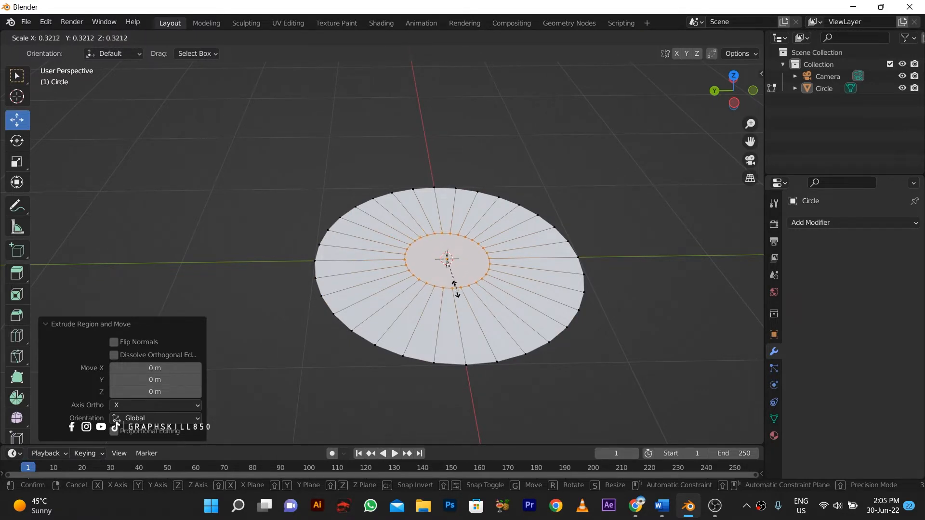
click(448, 279)
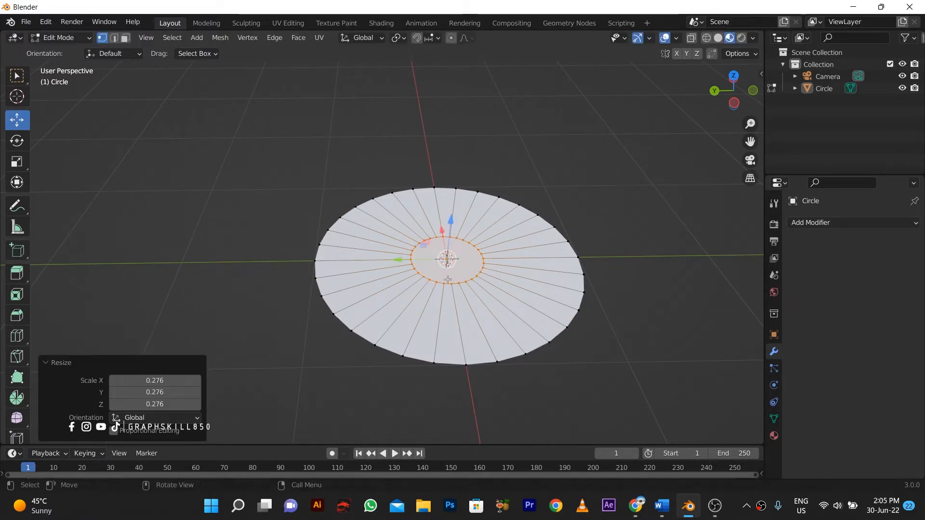
- Delete the small inner face in face select mode, leaving an open ring of wedges
click(125, 37)
key(x)
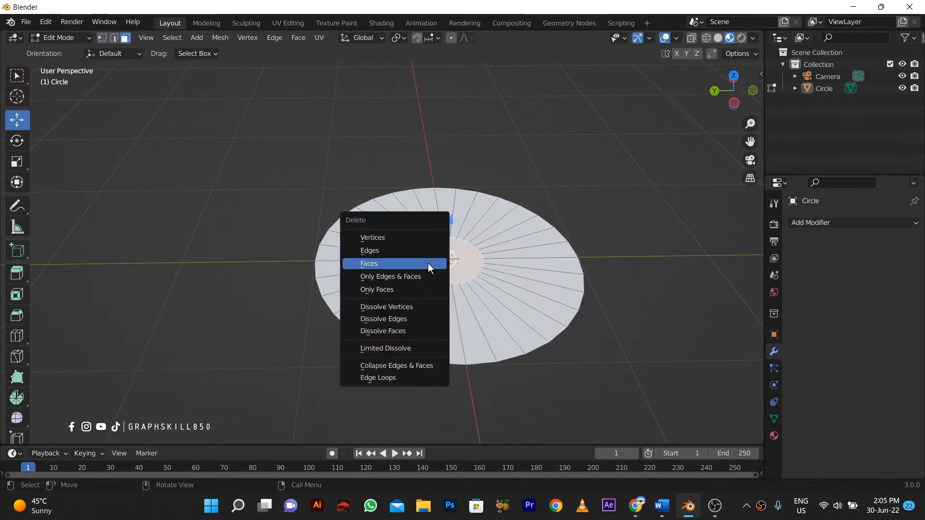
click(428, 263)
key(x)
click(428, 263)
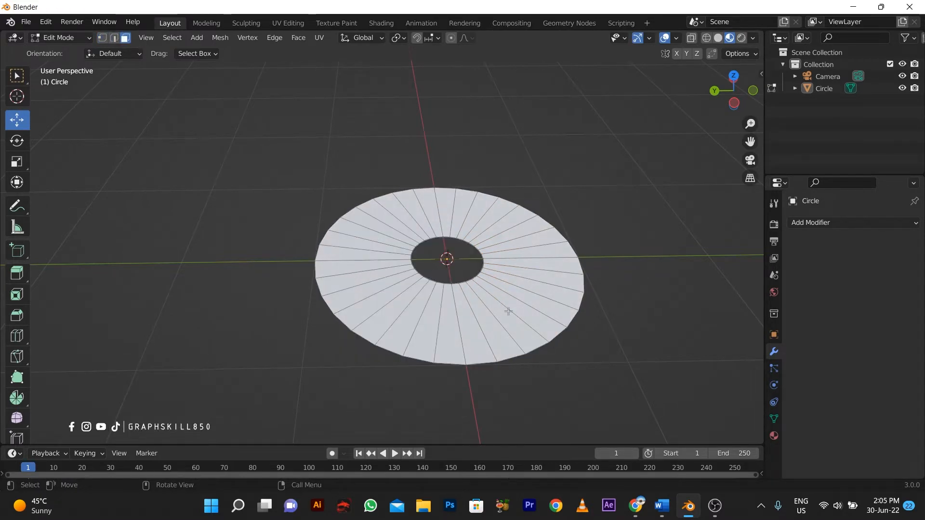
- Delete the wedge faces on the front and right-hand sides of the ring
mouse_move(506, 310)
mouse_down()
mouse_move(374, 351)
mouse_move(496, 308)
mouse_up()
key(x)
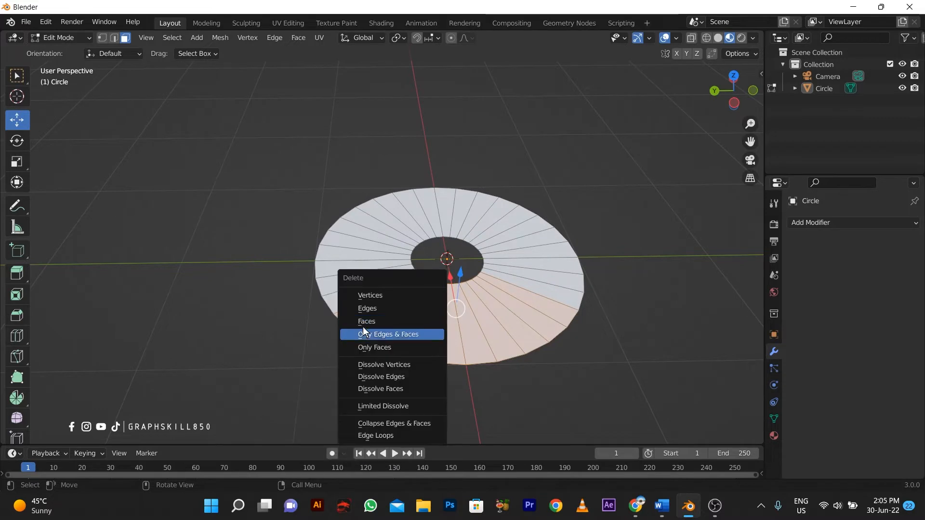
click(363, 328)
drag(558, 357, 511, 197)
key(x)
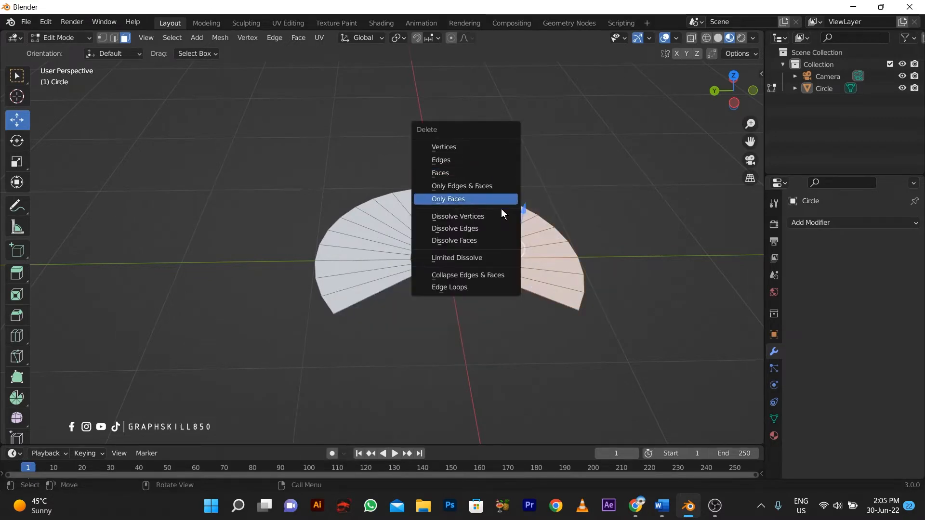
click(456, 173)
- Delete the ring's left-hand wedge faces, keeping only four adjacent wedges on the far side
key(b)
drag(329, 244, 303, 196)
key(x)
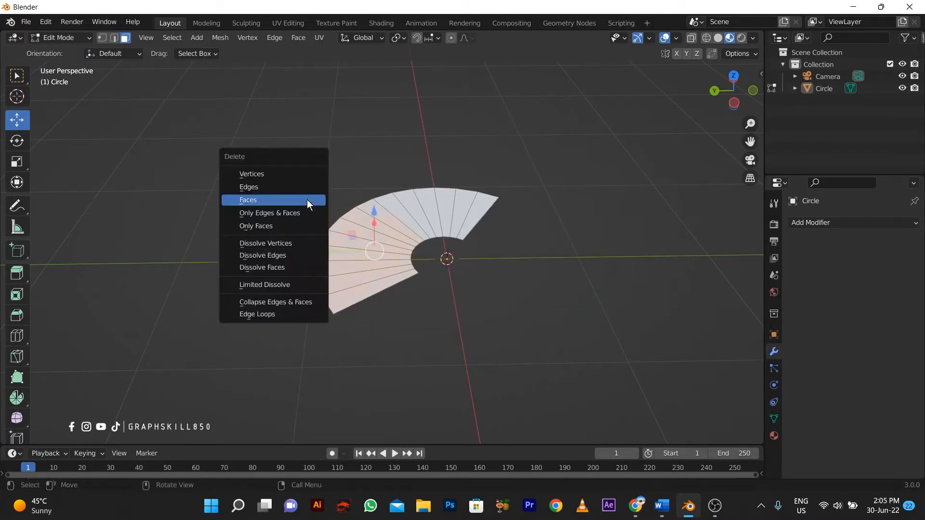
click(314, 204)
drag(397, 253, 392, 182)
key(x)
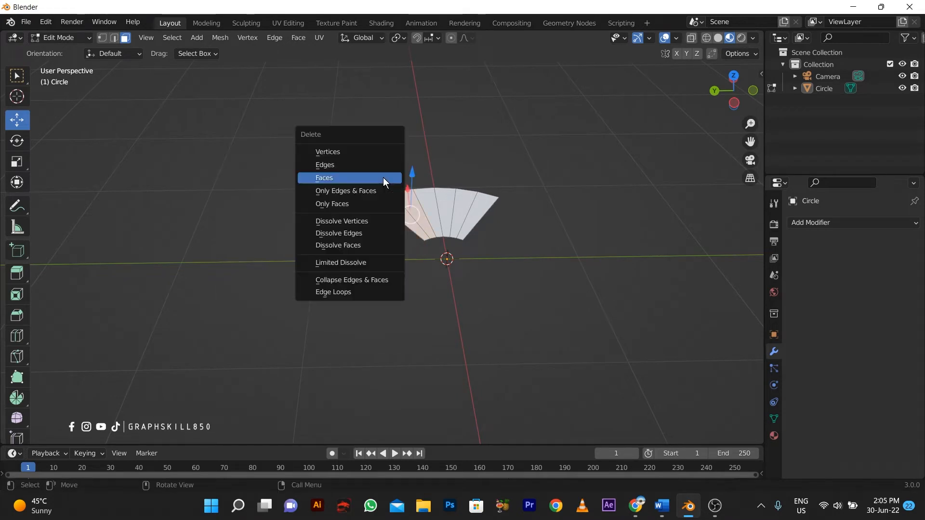
click(349, 177)
click(420, 201)
key(x)
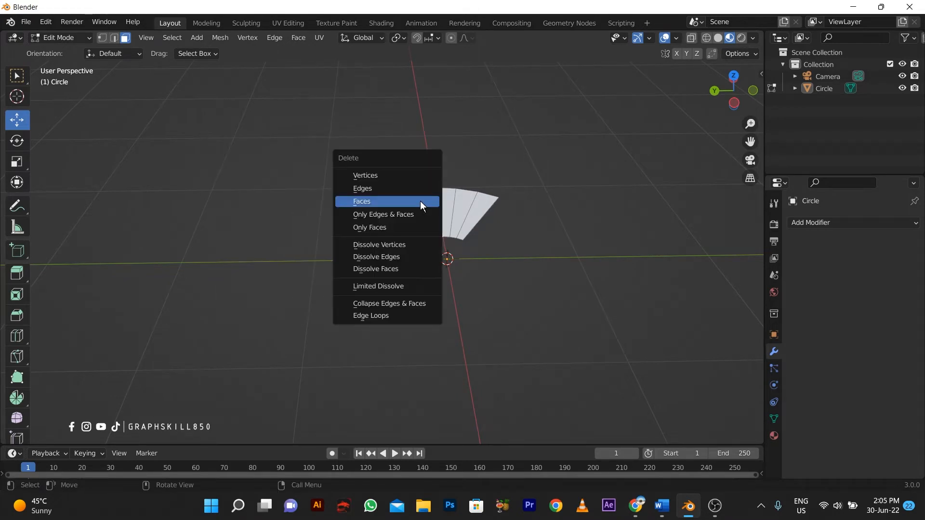
click(420, 201)
key(ctrl+z)
- Delete three of the four remaining wedges, keeping only the single leftmost one
drag(520, 223, 444, 178)
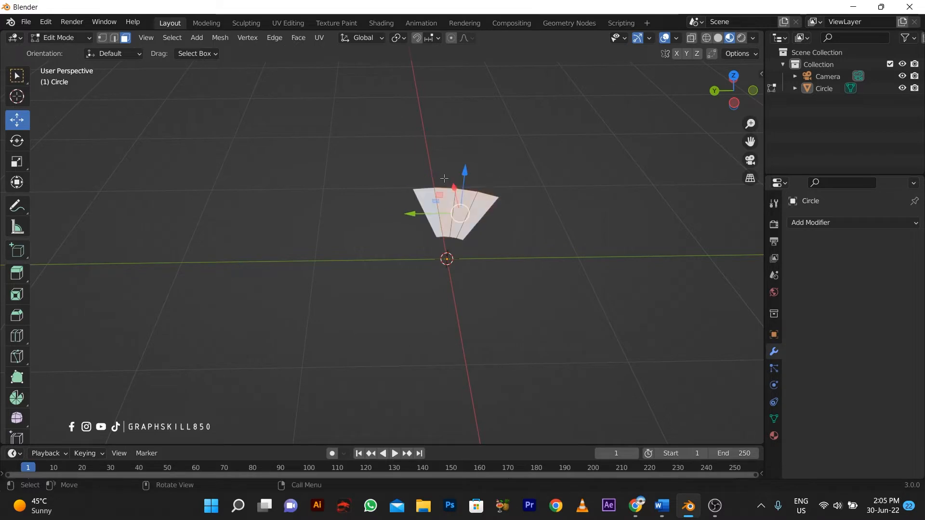
key(x)
click(445, 180)
- Add one loop cut across the wedge near its wide end and move it about 0.028 m outward along X
middle_drag(444, 181, 403, 291)
key(Tab)
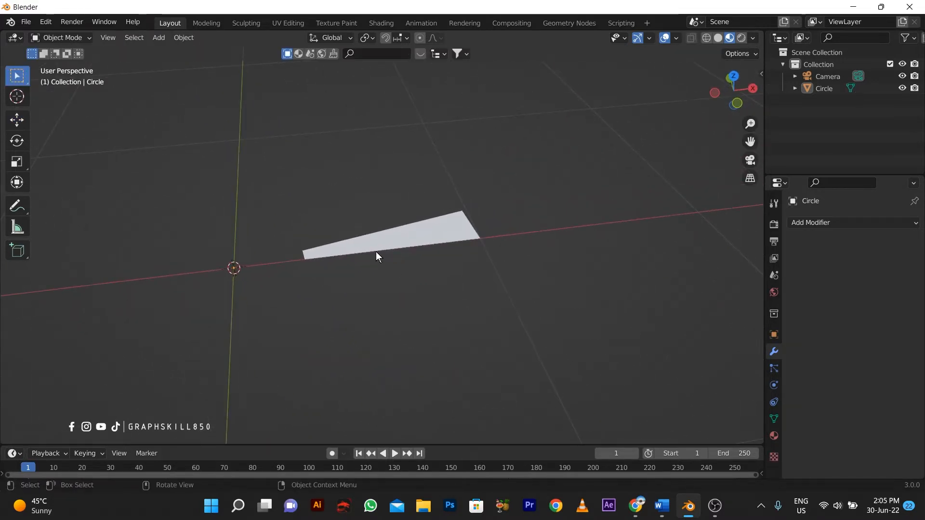
key(Tab)
click(375, 250)
key(ctrl+r)
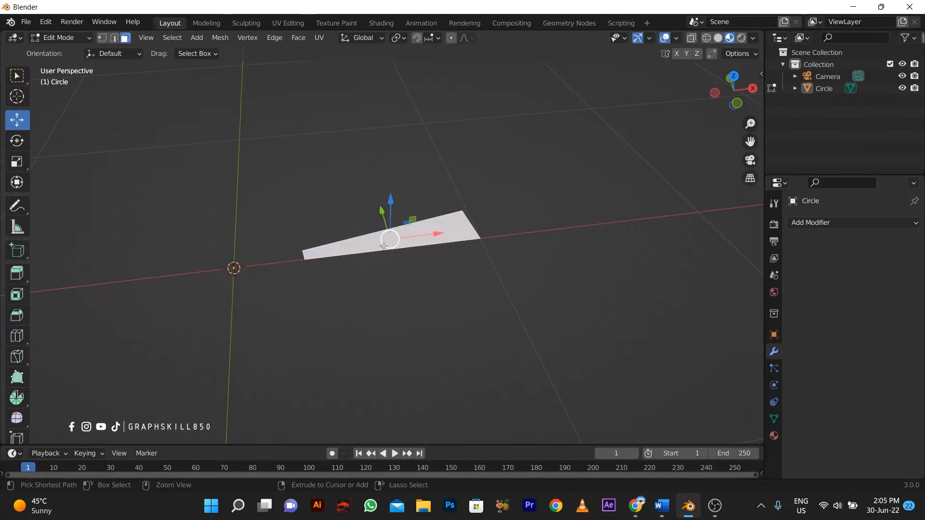
click(407, 254)
click(484, 254)
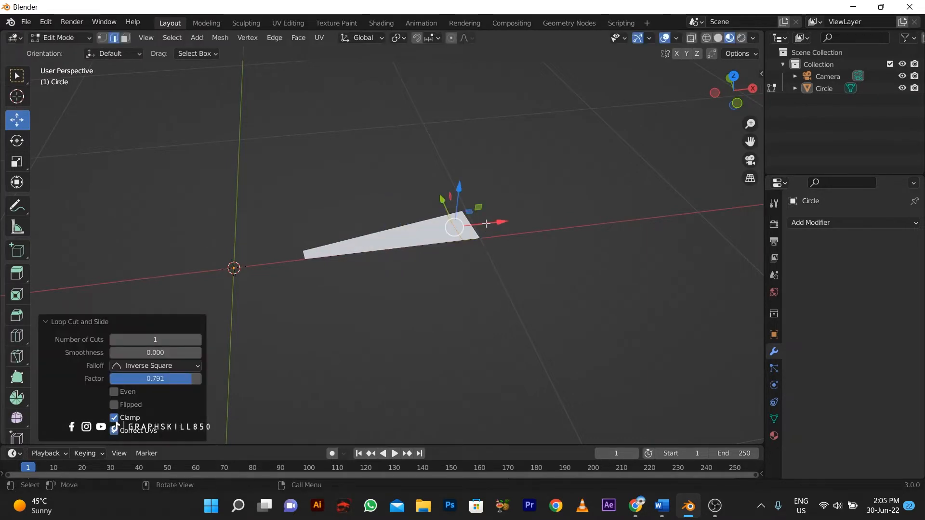
drag(487, 223, 495, 226)
- Duplicate the narrow face at the wedge's wide end straight up along Z and raise the copy about 0.08 m more
scroll(482, 231, up, 3)
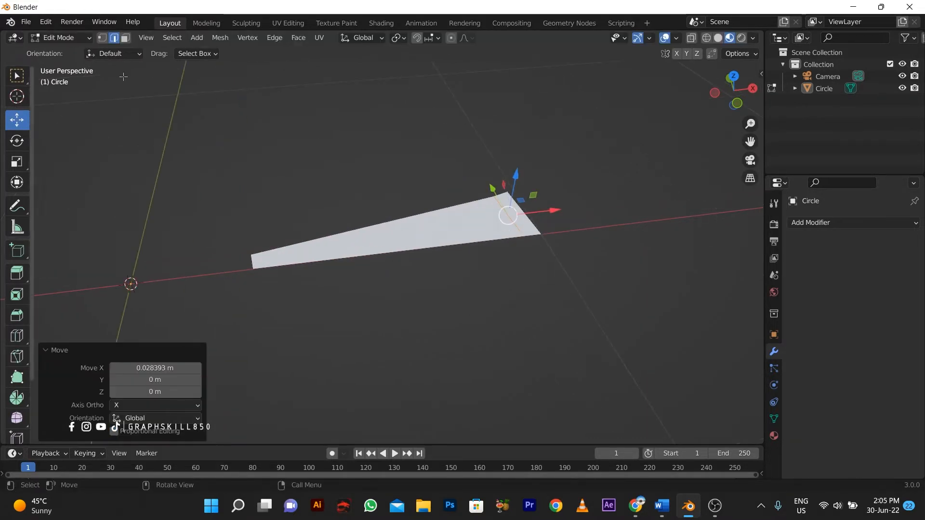
click(125, 38)
click(513, 210)
key(shift+d)
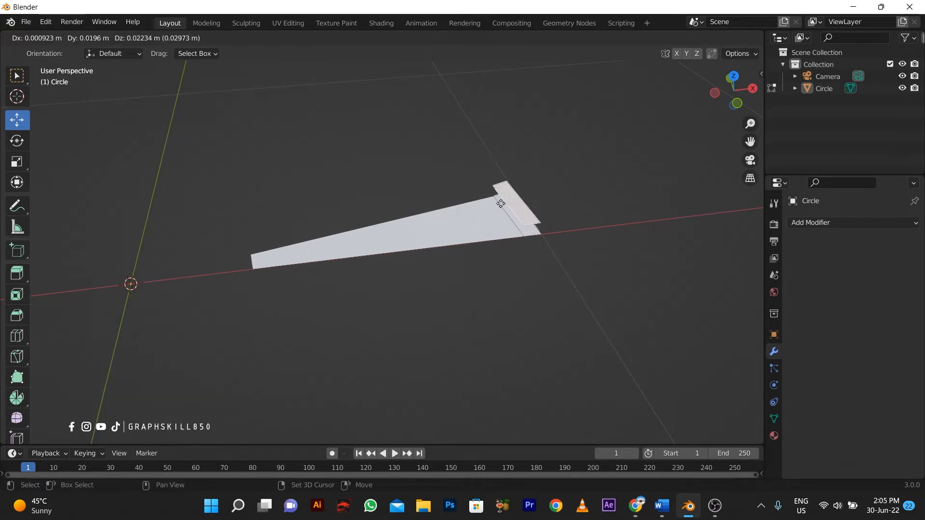
key(z)
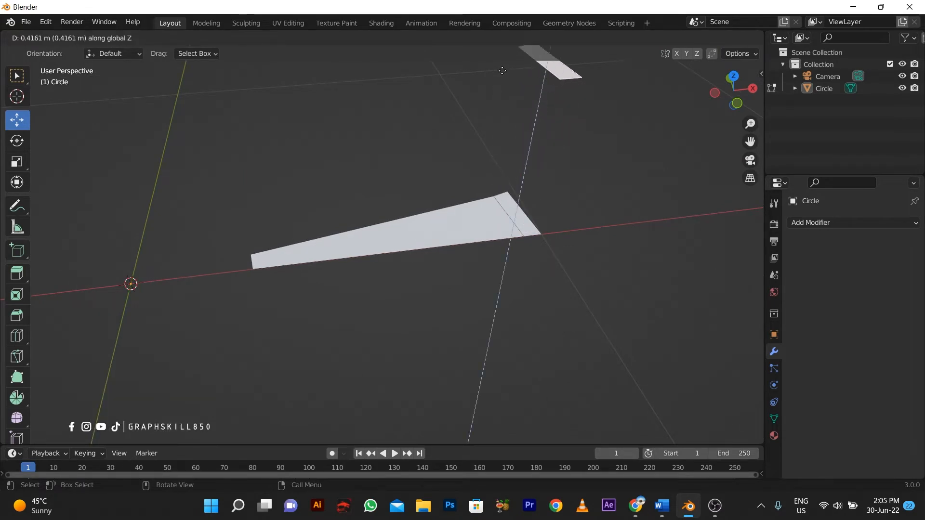
click(510, 111)
scroll(467, 159, down, 3)
drag(446, 139, 444, 129)
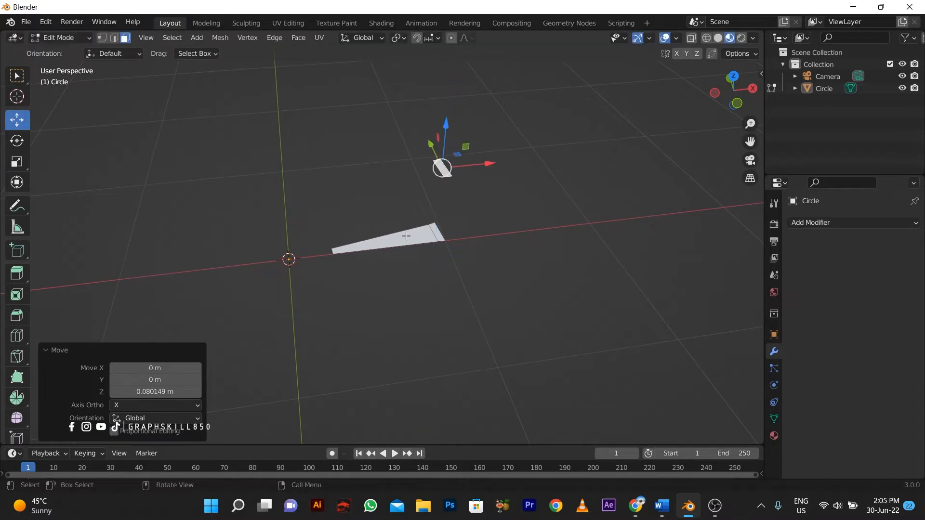
- Extrude both faces of the bottom wedge upward by about 0.108 m to form the stair step
scroll(406, 235, up, 3)
mouse_move(406, 236)
middle_down()
mouse_move(411, 201)
mouse_move(403, 254)
mouse_move(403, 235)
middle_up()
click(423, 236)
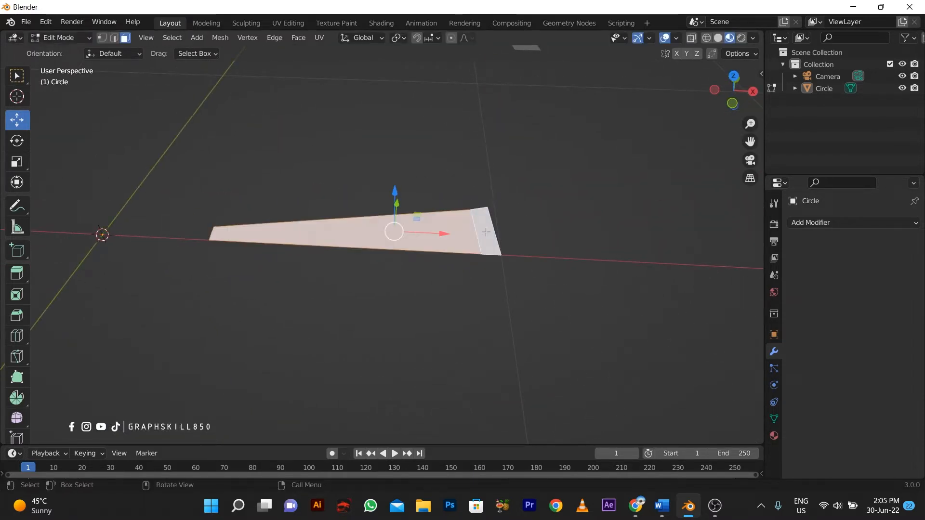
key(e)
click(486, 198)
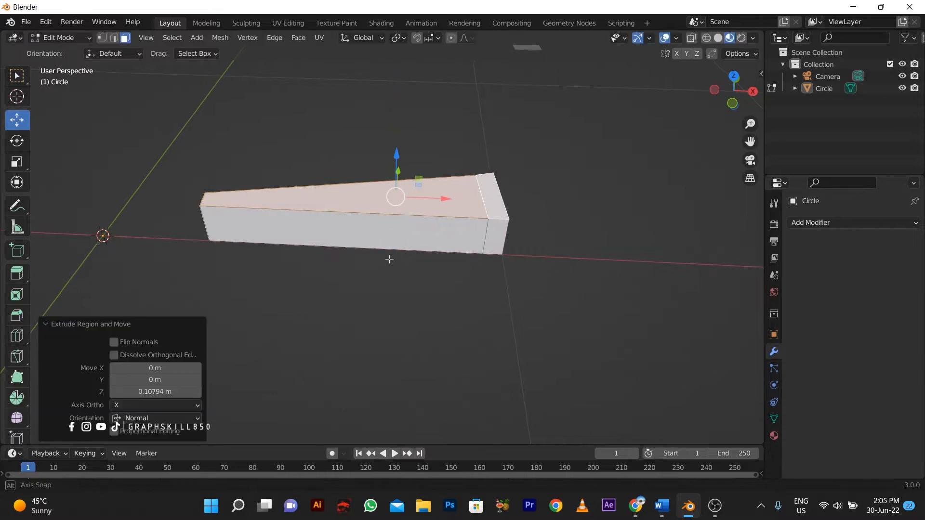
- Add one horizontal loop cut around the step's sides and slide it toward the top edge, factor about -0.651
middle_drag(395, 208, 364, 250)
key(ctrl+r)
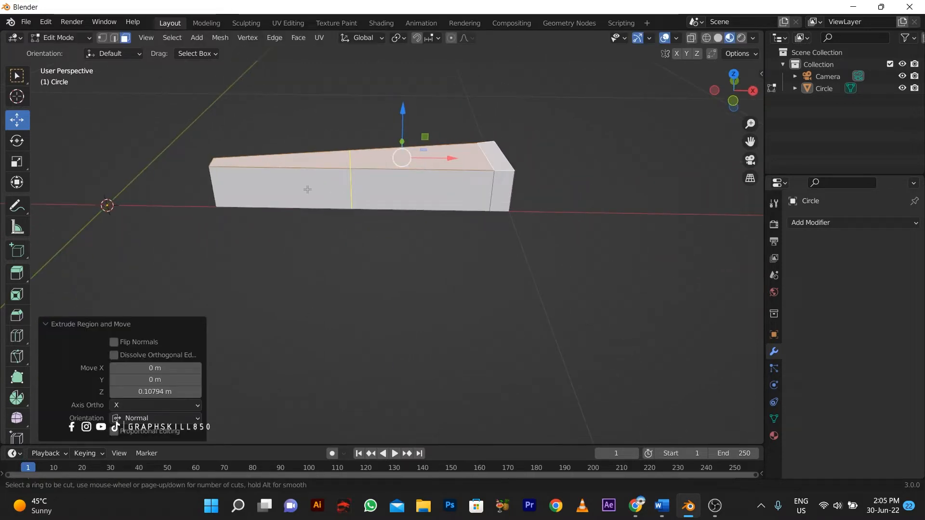
click(210, 175)
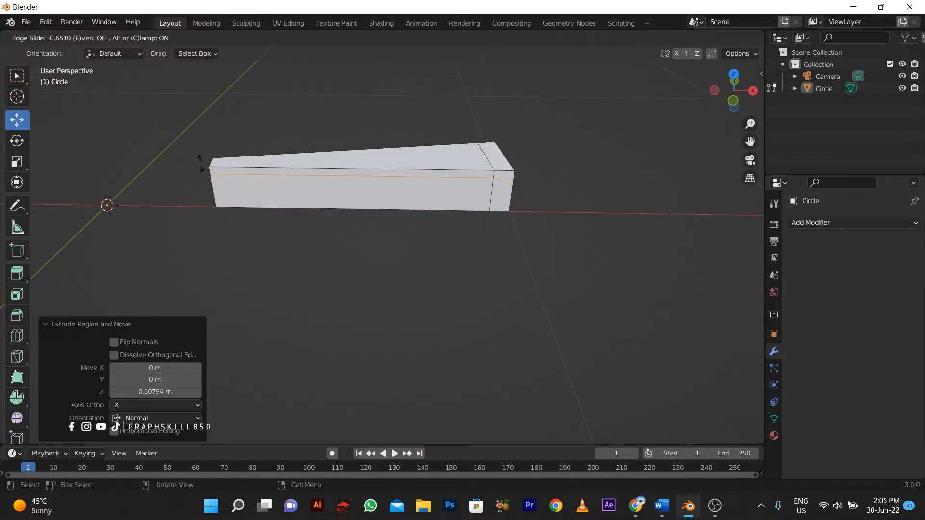
click(201, 163)
- Select the full loop of narrow faces running around the step's top edge, using face selection mode
key(3)
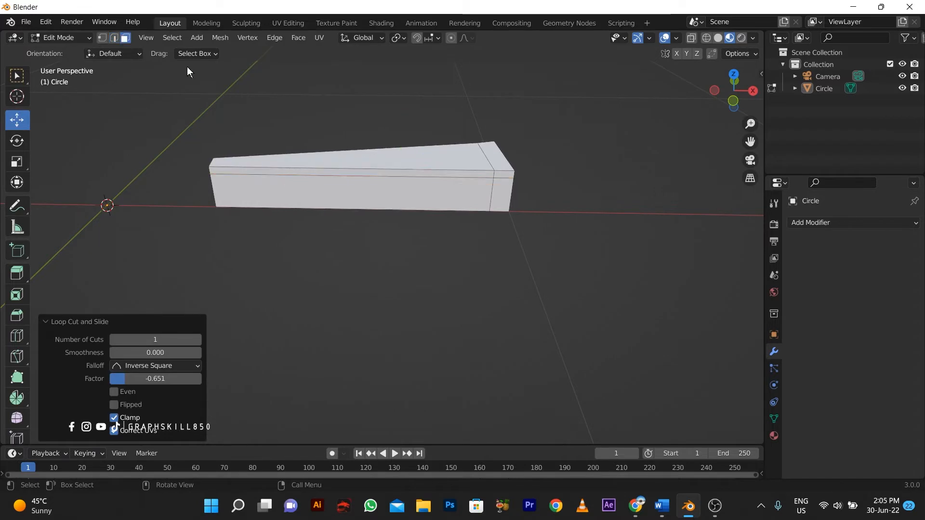
click(373, 175)
click(489, 187)
click(440, 203)
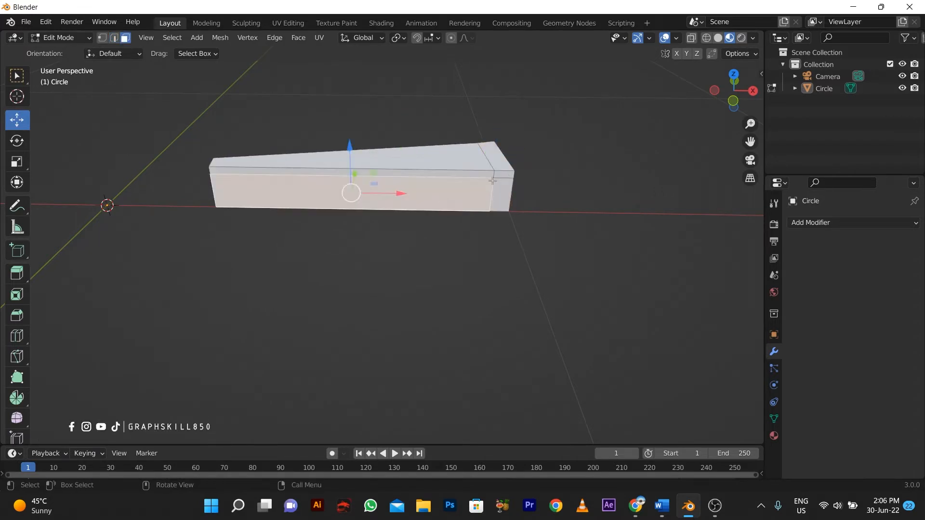
scroll(554, 147, up, 3)
click(604, 113)
alt+click(548, 115)
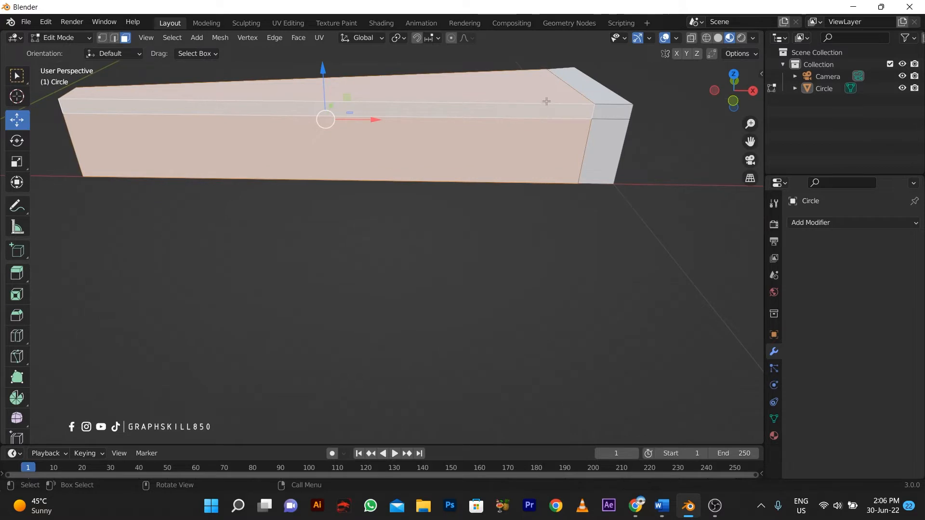
click(604, 113)
alt+click(597, 112)
scroll(476, 230, down, 3)
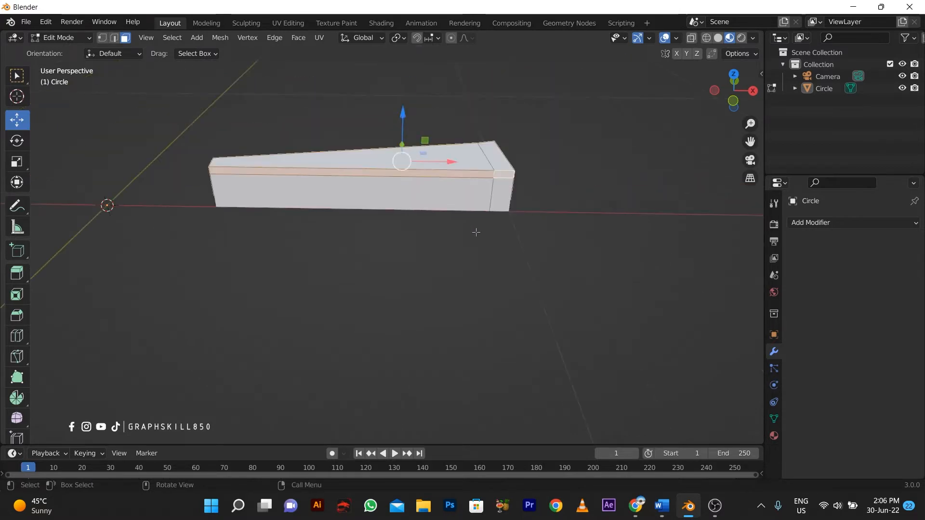
key(alt+e)
click(475, 235)
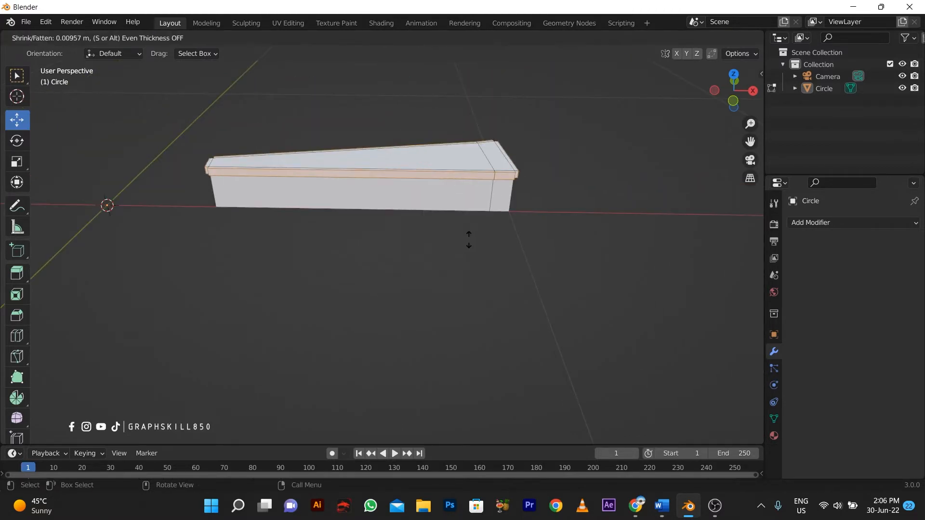
key(Escape)
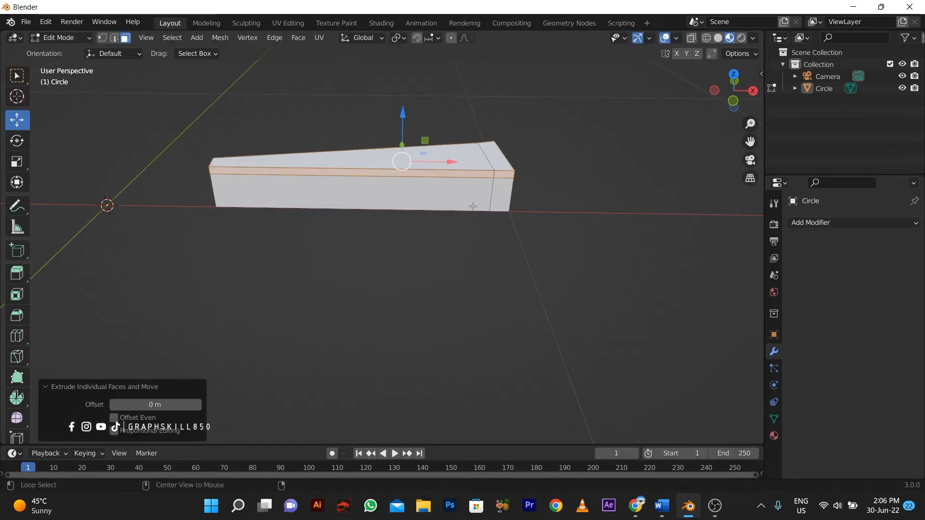
key(alt+e)
click(470, 212)
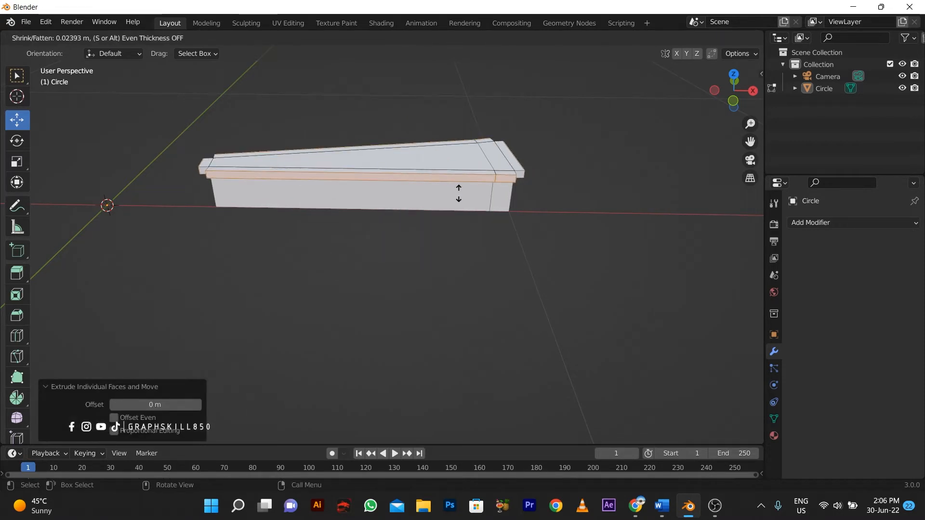
key(Escape)
key(ctrl+z)
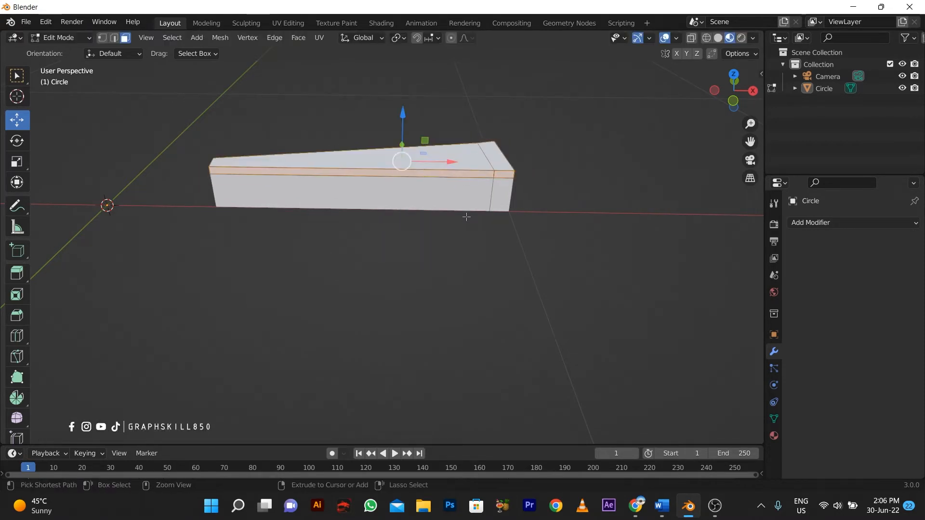
- Extrude the selected band along its normals by about 0.0239 m to form an overhanging lip, and return to Object Mode
key(alt+e)
click(467, 217)
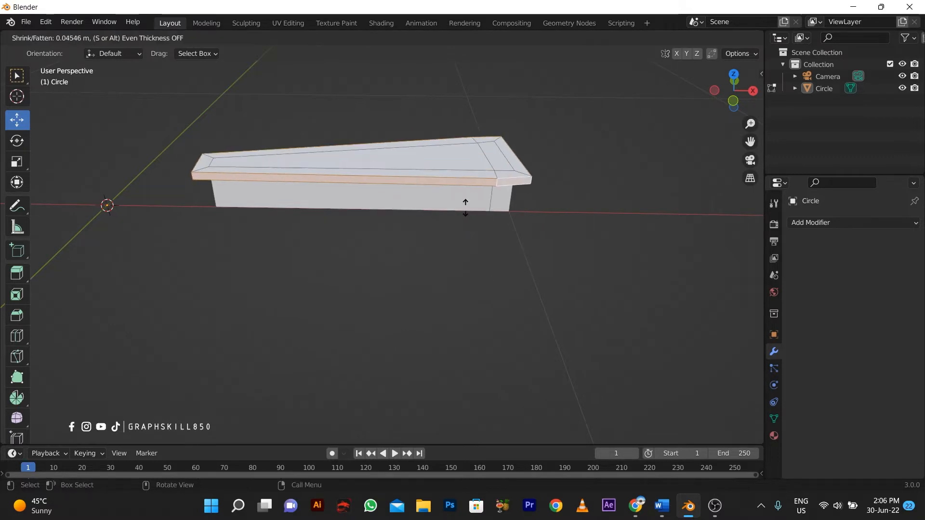
click(466, 212)
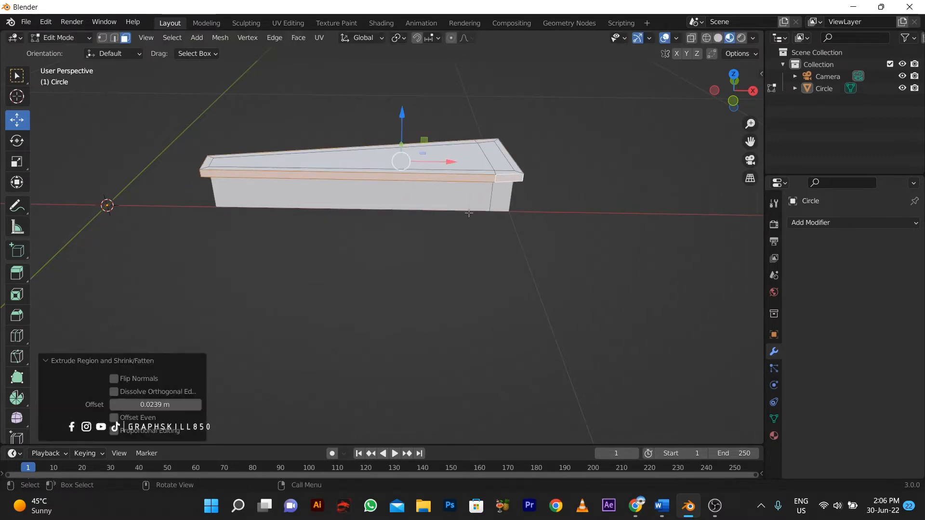
middle_drag(466, 212, 443, 259)
key(Tab)
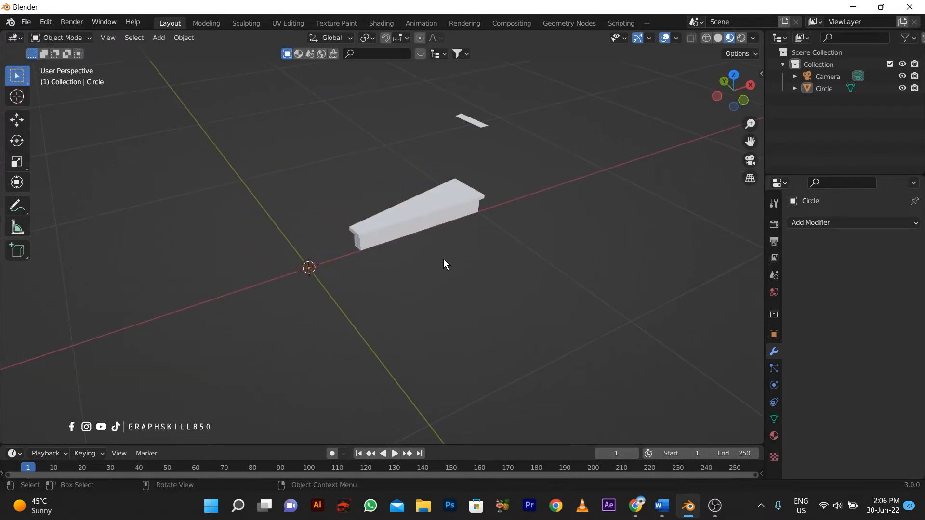
click(838, 221)
click(659, 256)
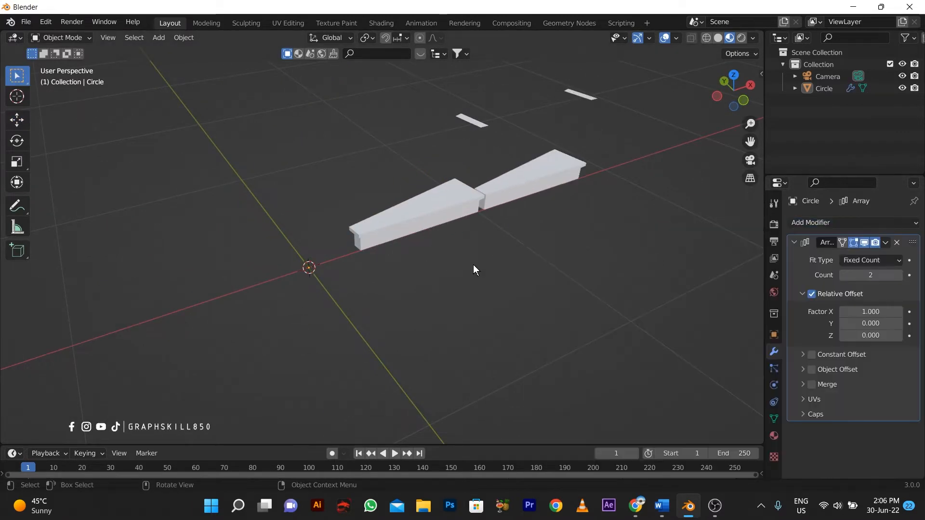
click(812, 295)
click(812, 355)
key(ctrl+z)
key(ctrl+z)
key(ctrl+z)
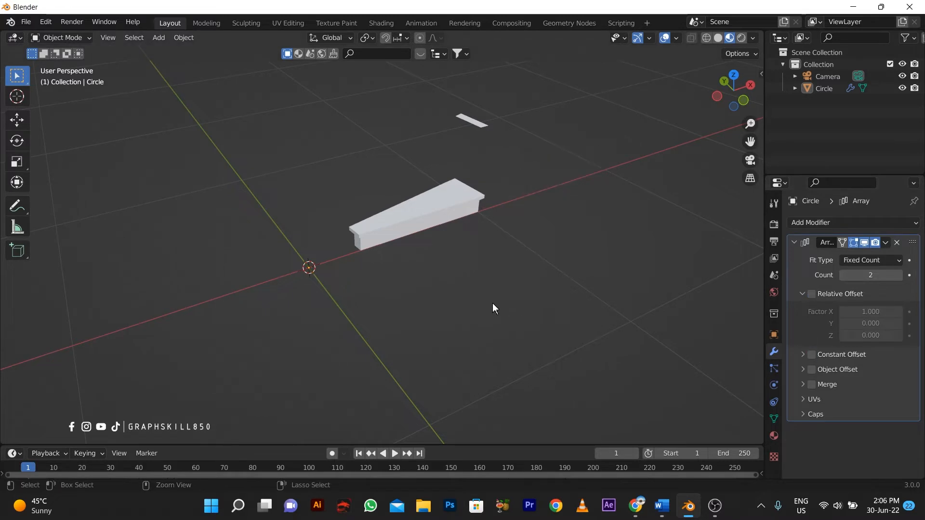
- Add a Plain Axes empty at the world origin beside the step
right_click(299, 260)
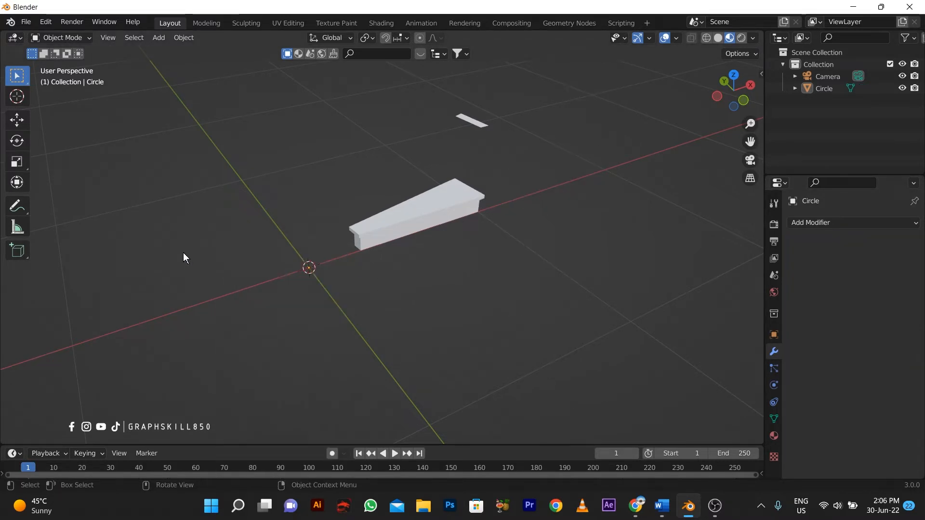
shift+middle_drag(313, 269, 457, 267)
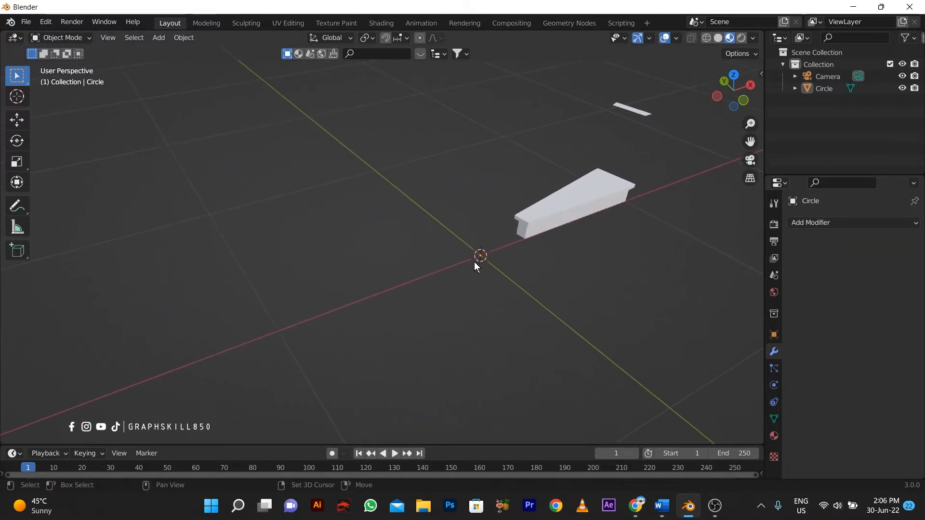
key(shift+a)
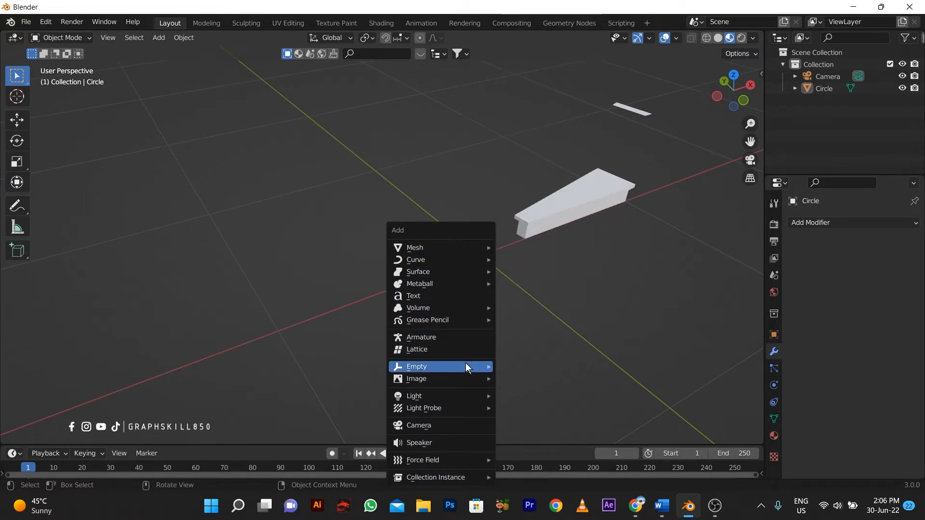
mouse_move(468, 374)
click(528, 365)
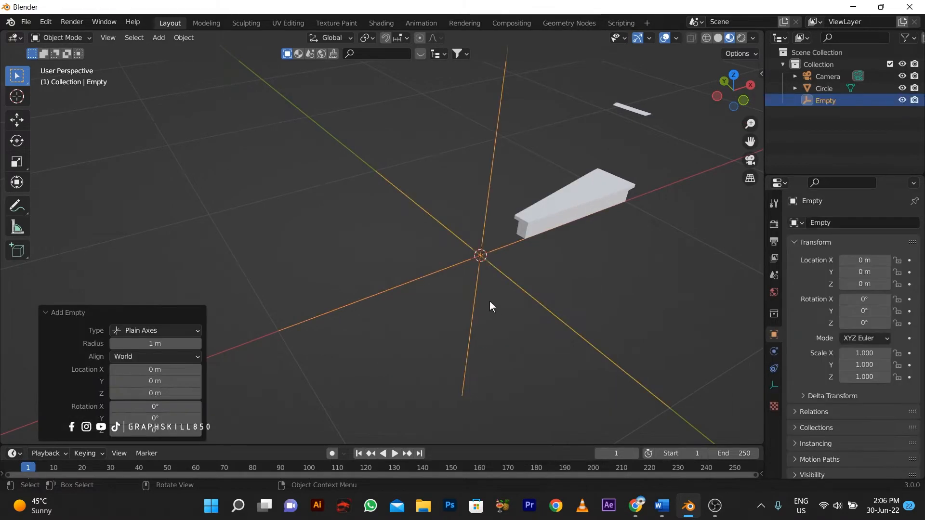
middle_drag(490, 302, 502, 282)
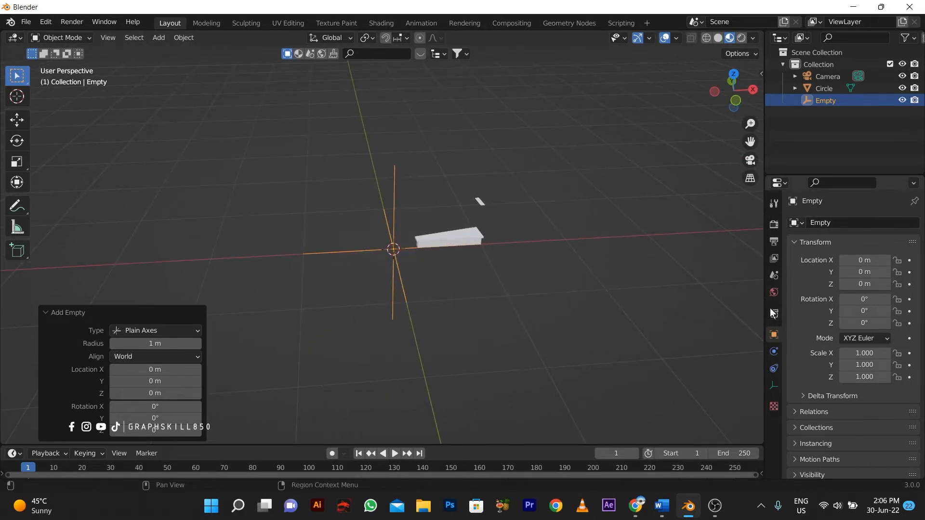
- Add an Array modifier to the stair step, with Relative Offset disabled and Constant Offset enabled
click(446, 244)
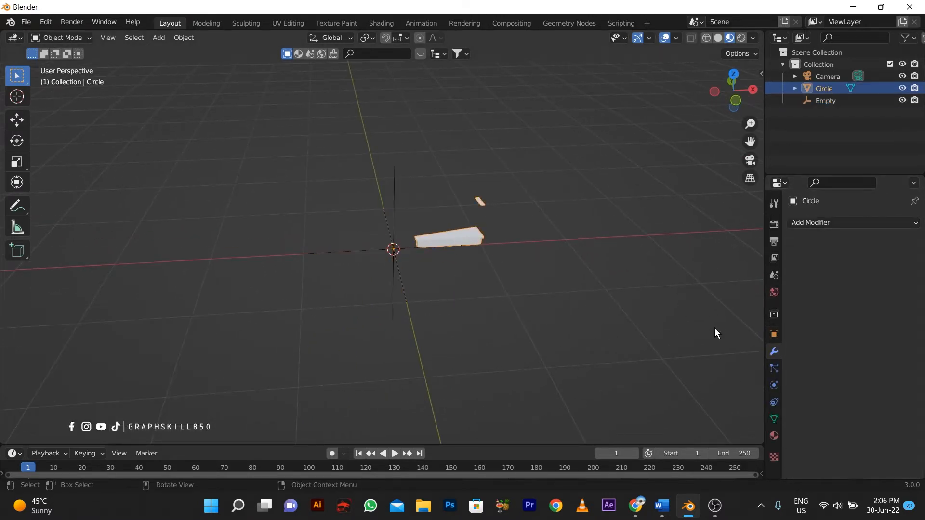
click(823, 224)
click(665, 255)
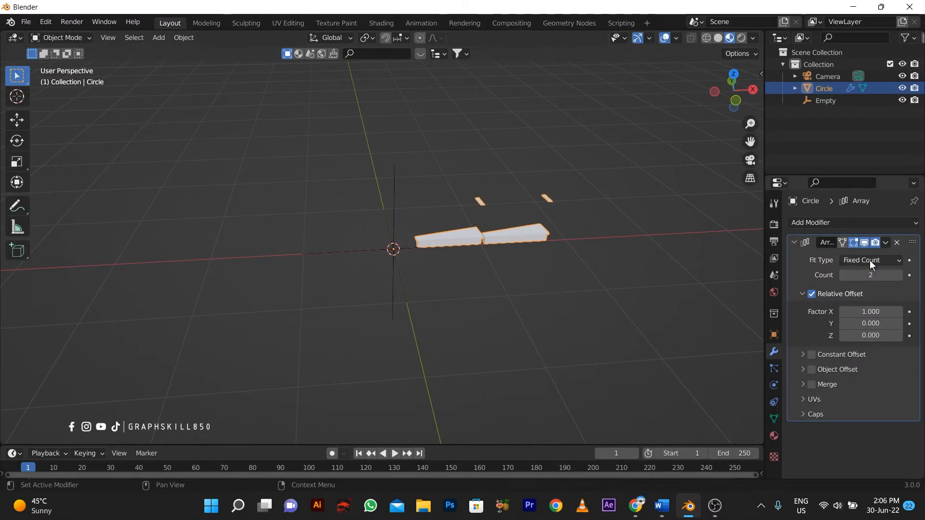
click(811, 294)
click(812, 355)
click(802, 354)
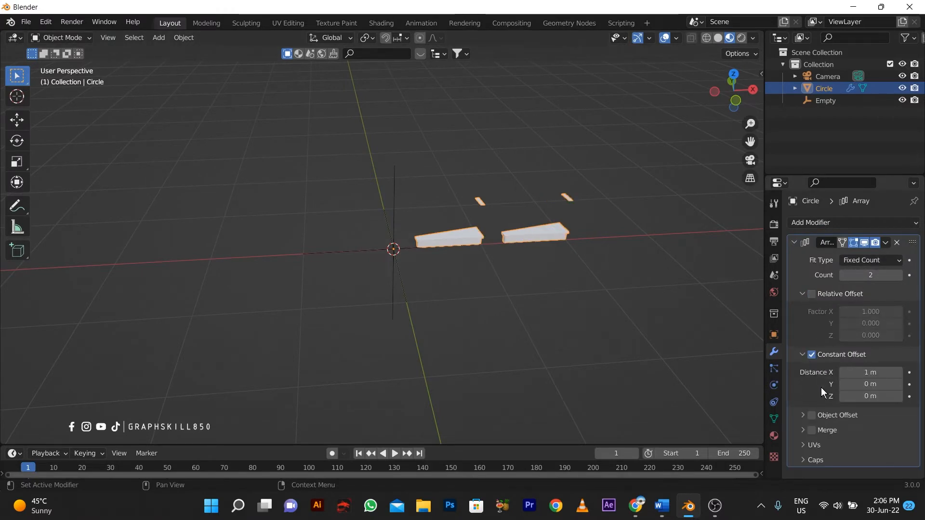
- Enable Object Offset on the array and assign the Empty as its offset object
click(802, 415)
click(896, 433)
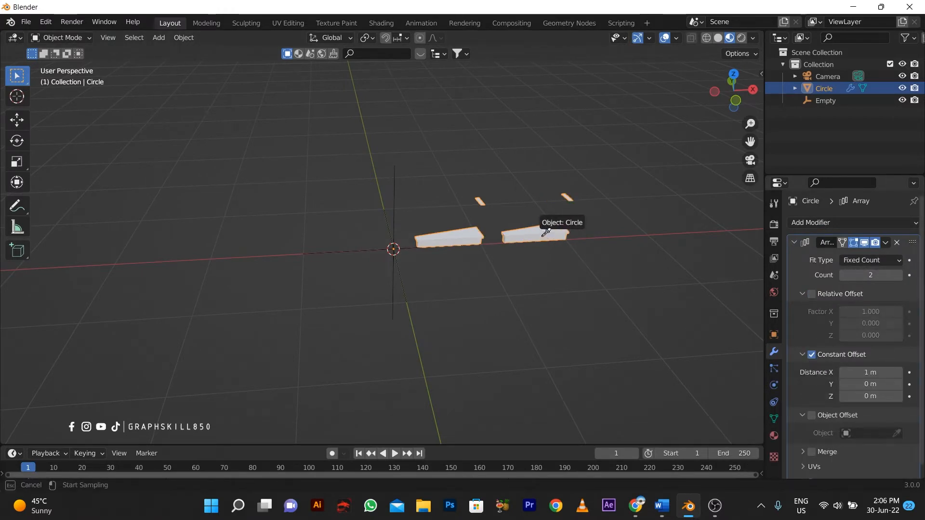
click(396, 212)
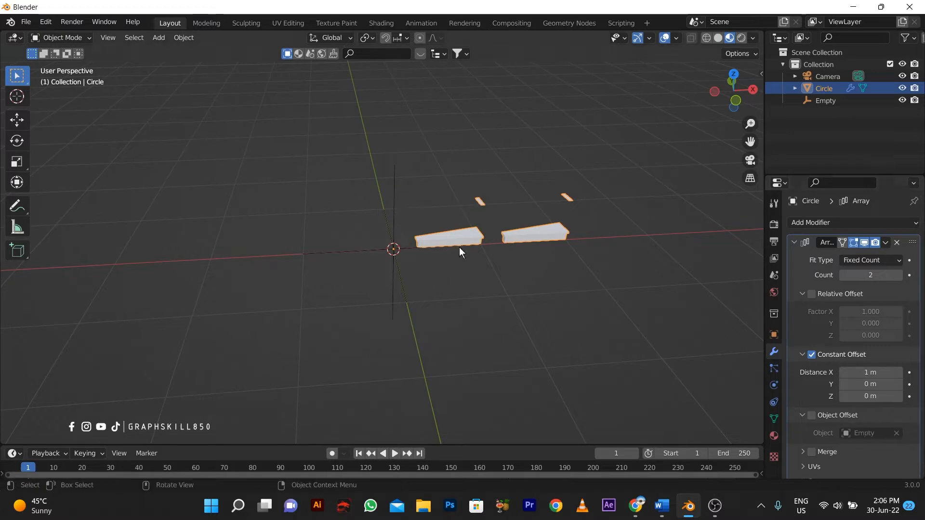
click(812, 416)
- Set the array's constant offset to 0 m on X and 1 m on Z, with a count of 17
click(874, 373)
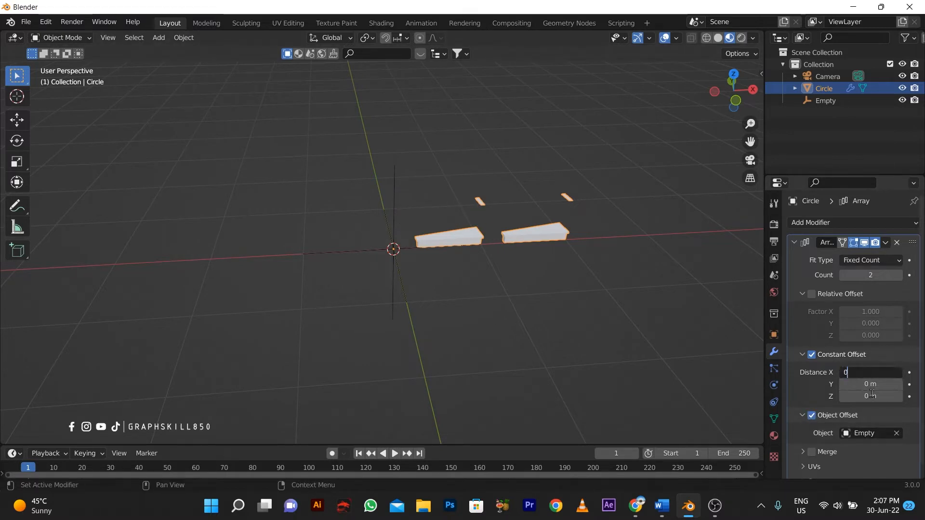
text(0)
key(Return)
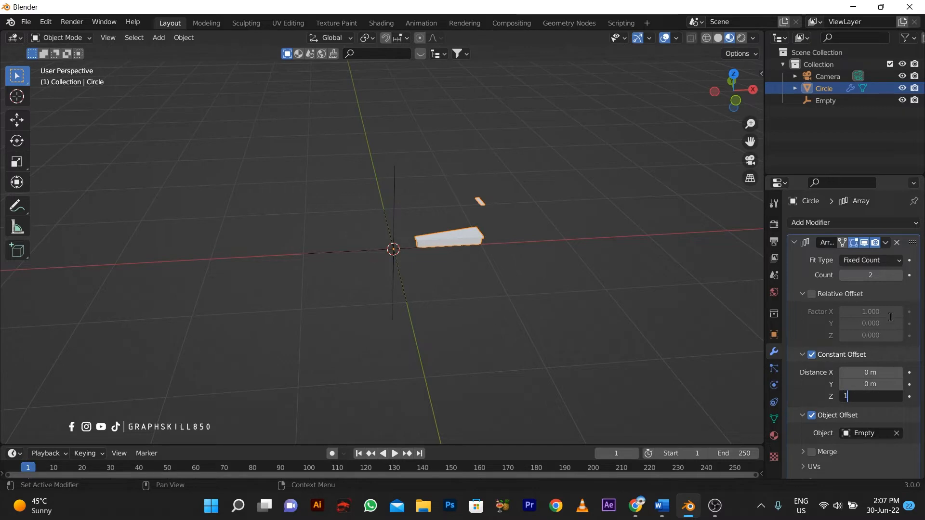
key(Return)
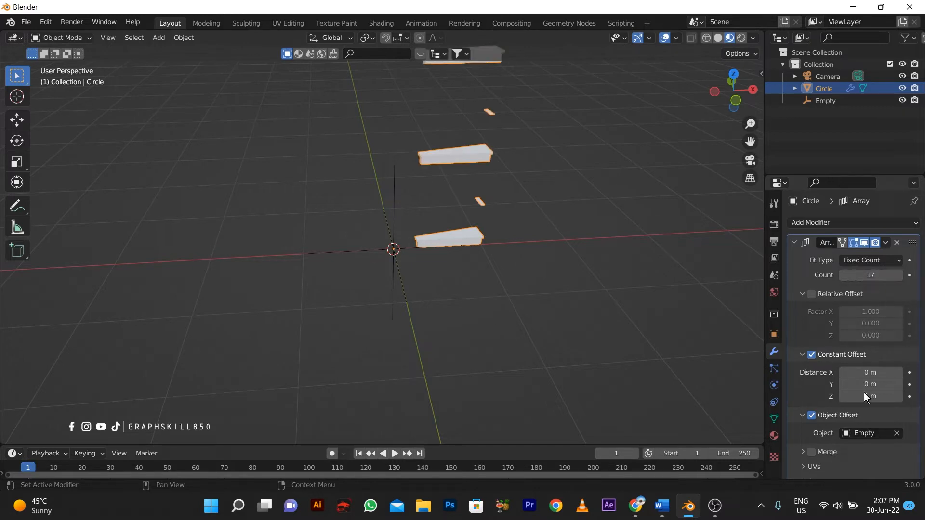
- Reduce the array's constant Z offset to 0.1 m so the steps stack closely
drag(870, 396, 827, 396)
middle_drag(467, 276, 507, 230)
click(840, 399)
click(840, 399)
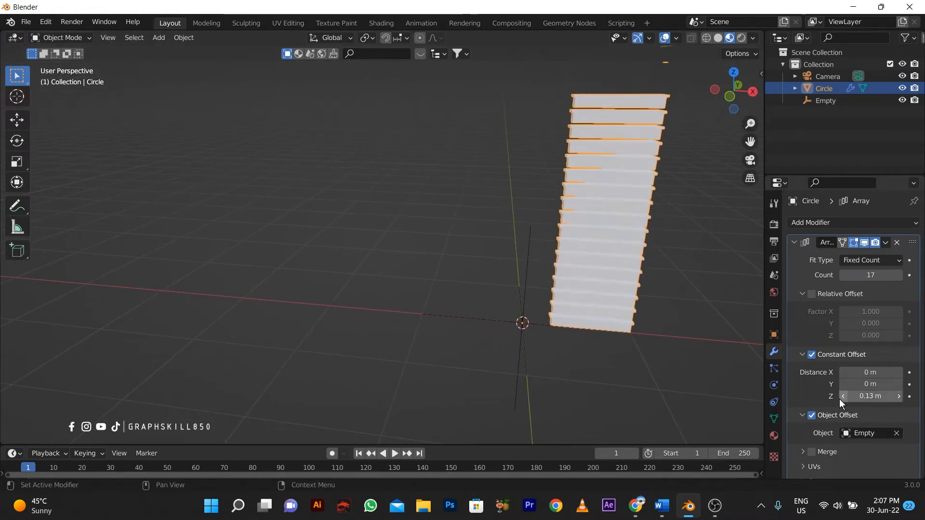
click(840, 399)
click(840, 399)
click(840, 399)
- Rotate the Empty about Z to 19.1° to fan the arrayed steps into a spiral
middle_drag(602, 357, 573, 352)
click(497, 283)
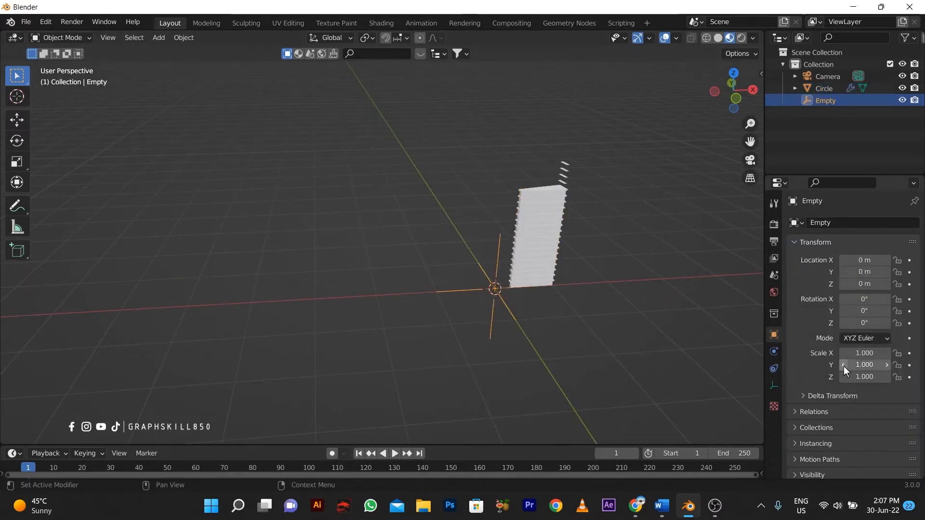
drag(866, 323, 918, 324)
middle_drag(573, 292, 495, 291)
middle_drag(383, 296, 467, 230)
scroll(503, 239, up, 4)
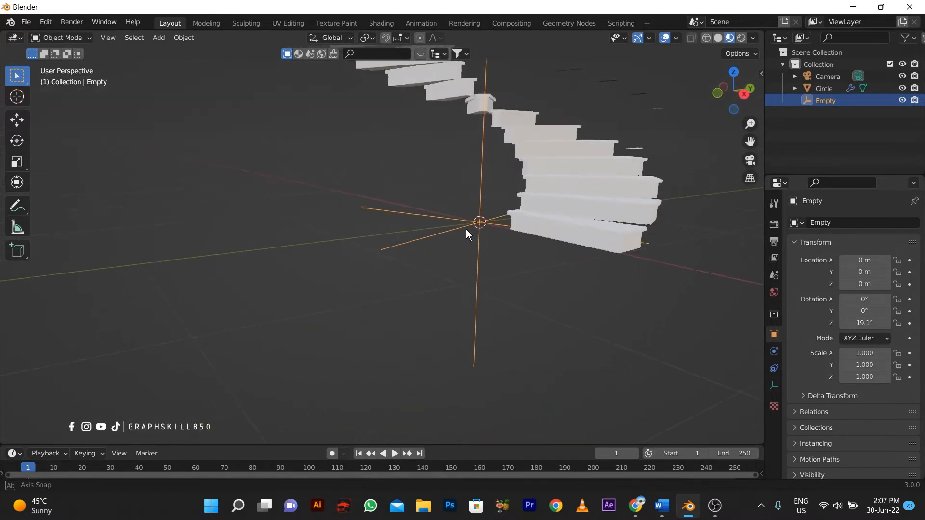
- In Edit Mode, extrude the two faces below the lip on the bottom step's long front side outward by about 0.075 m
scroll(467, 230, up, 4)
middle_drag(679, 238, 469, 221)
scroll(449, 178, down, 6)
scroll(466, 312, up, 4)
middle_drag(467, 311, 453, 265)
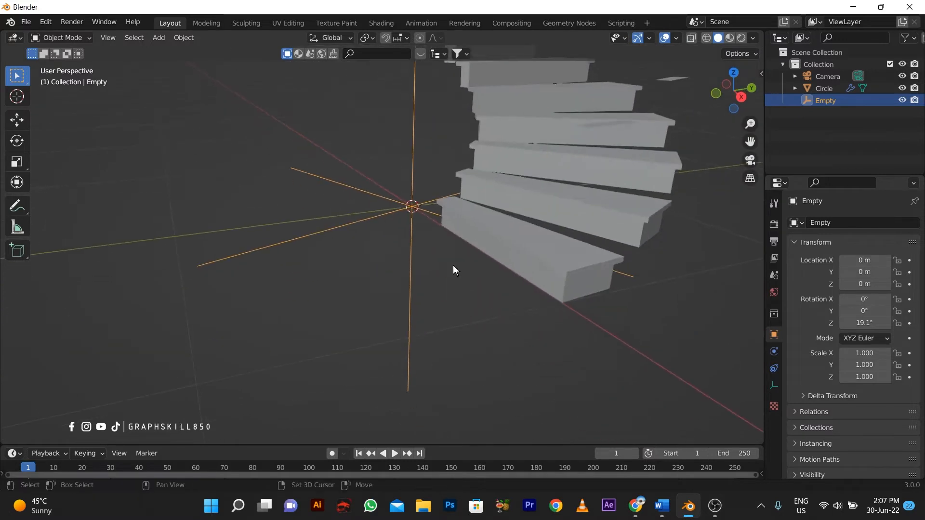
click(511, 256)
key(Tab)
key(Tab)
key(Tab)
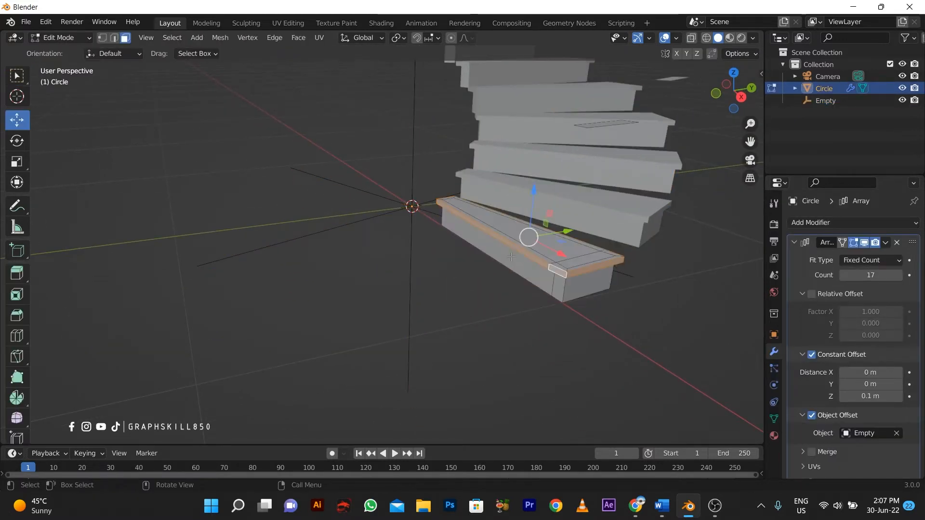
click(512, 258)
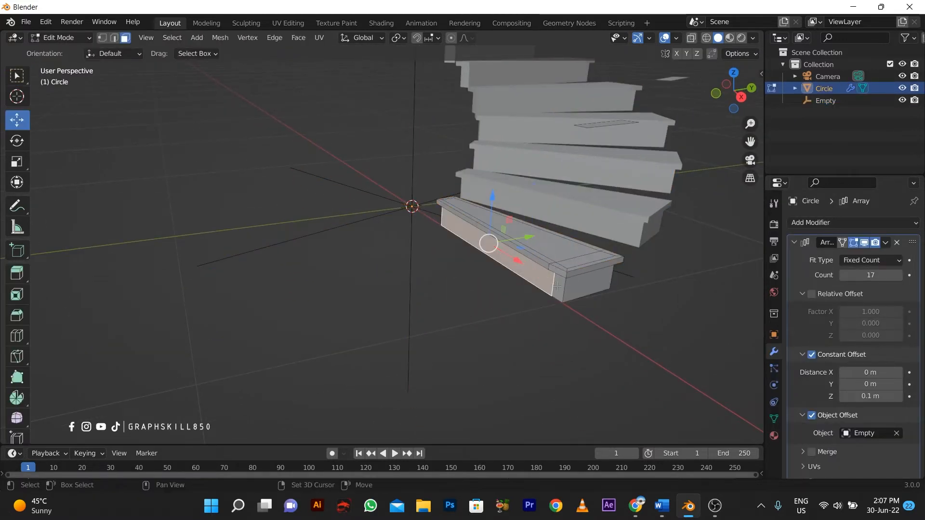
key(e)
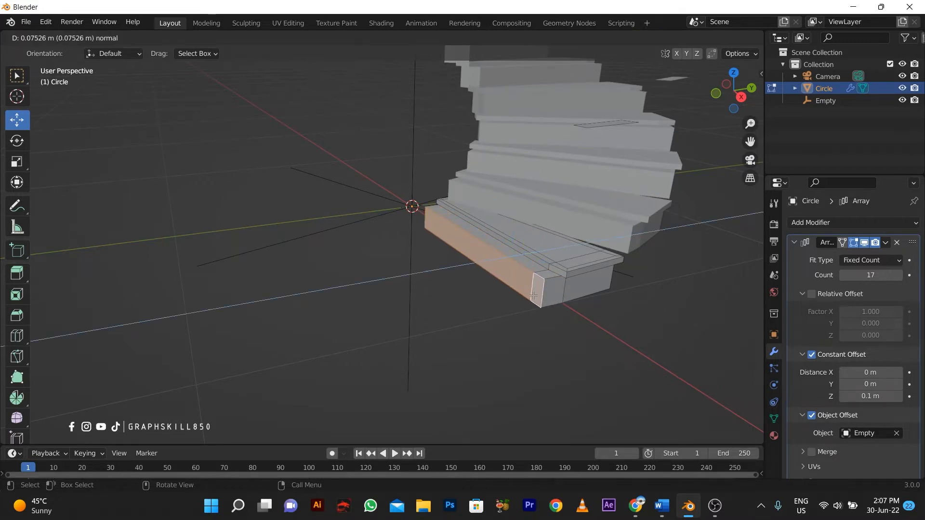
click(534, 296)
middle_drag(533, 296, 512, 302)
scroll(523, 299, down, 5)
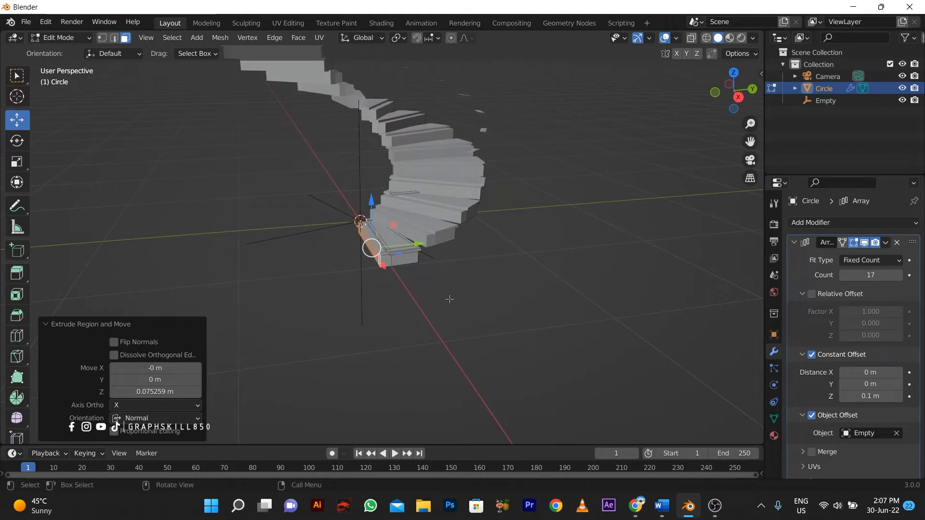
middle_drag(450, 299, 407, 268)
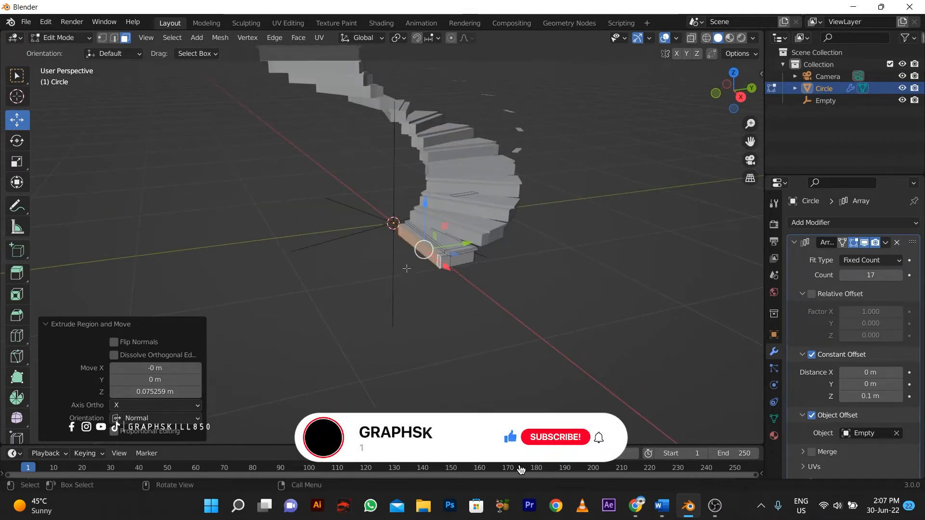
- Undo the extrusion of the two front faces below the bottom step's lip
scroll(407, 268, up, 3)
middle_drag(502, 294, 504, 288)
key(ctrl+z)
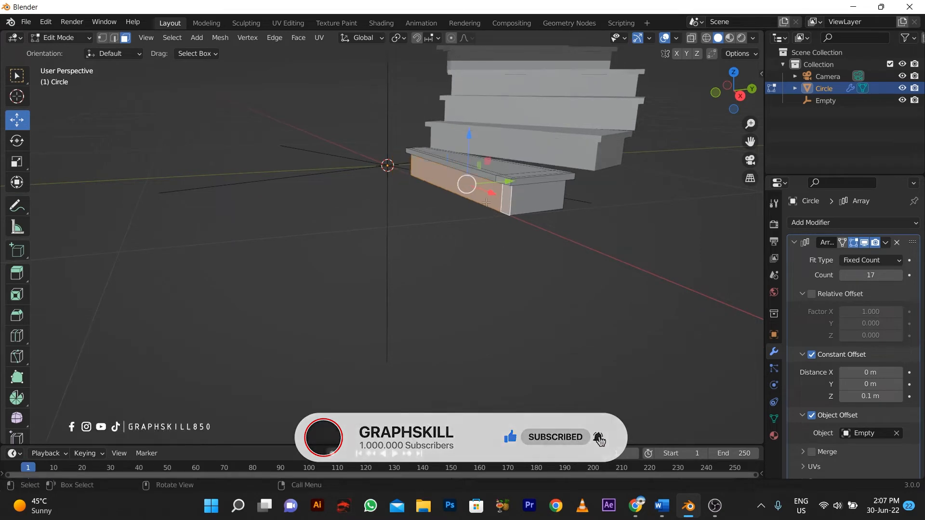
- Add the two lip faces to the front-face selection on the bottom step, extrude them all about 0.154 m, and return to Object Mode
scroll(493, 187, up, 4)
scroll(488, 196, down, 2)
shift+click(439, 93)
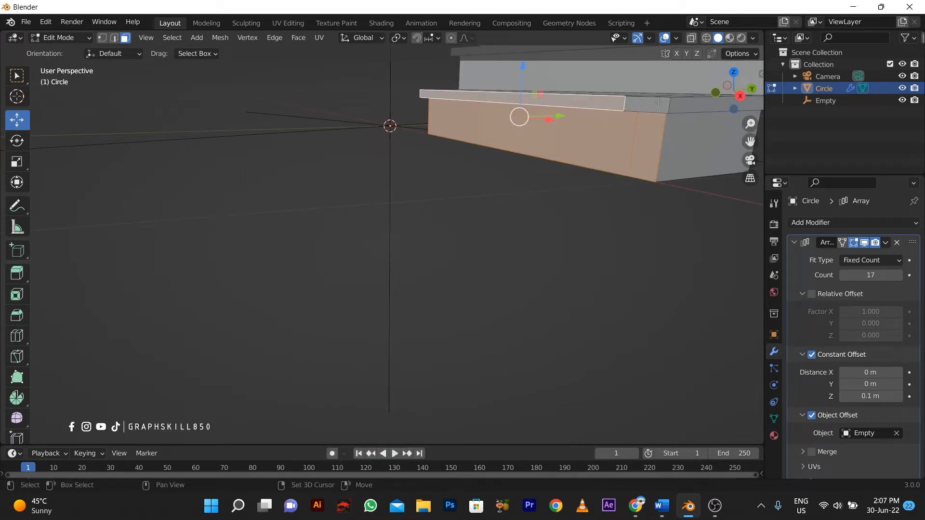
shift+click(643, 105)
scroll(554, 217, down, 5)
middle_drag(544, 248, 554, 256)
key(e)
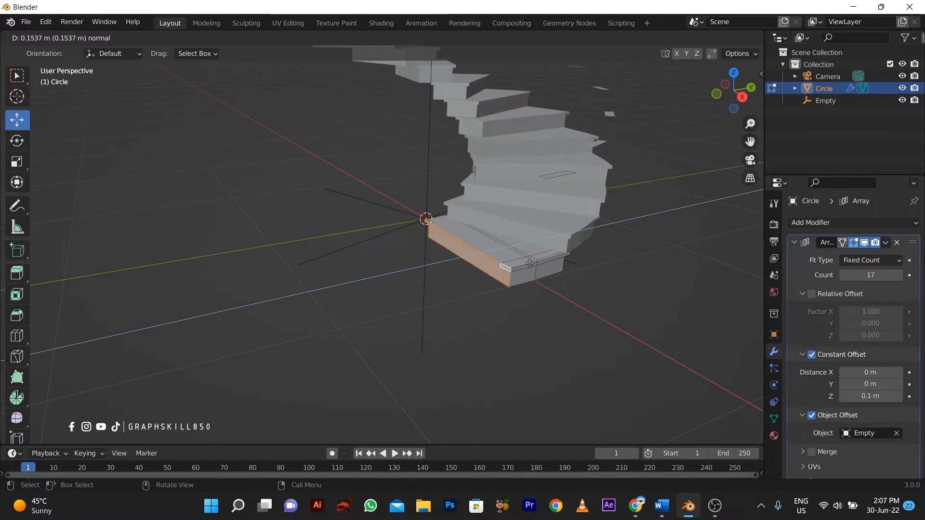
click(530, 264)
middle_drag(389, 318, 357, 308)
key(Tab)
scroll(417, 325, down, 3)
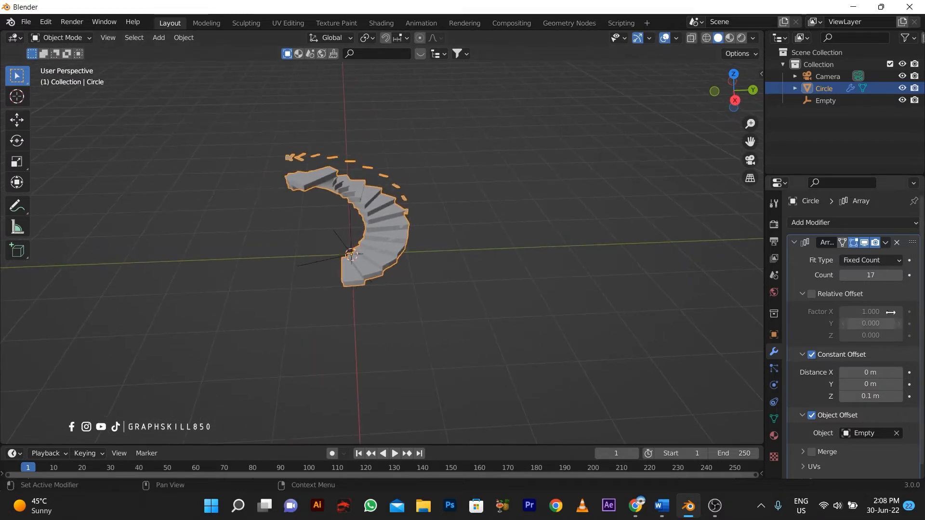
- Increase the array's count to 22 steps
click(898, 276)
click(899, 275)
click(899, 275)
click(898, 276)
click(899, 275)
middle_drag(698, 275, 645, 294)
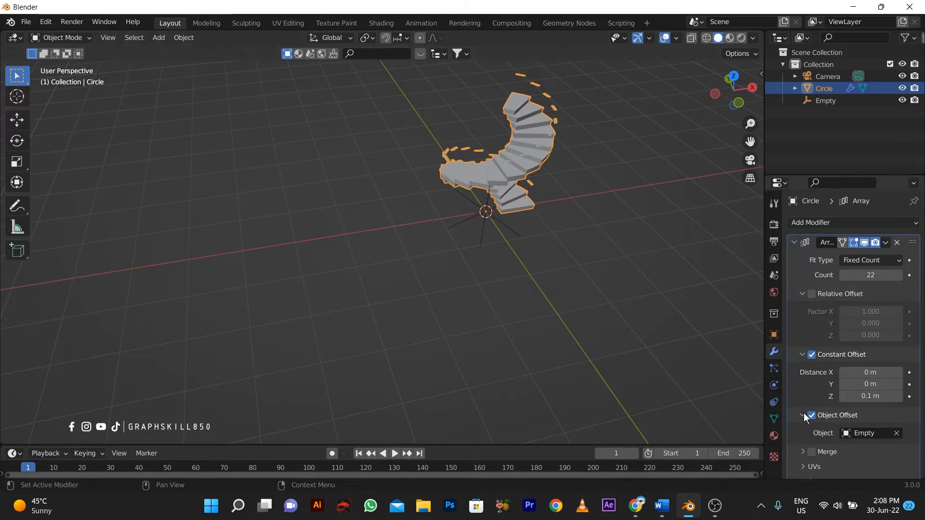
- Raise the array's constant Z offset to 0.12 m
click(899, 396)
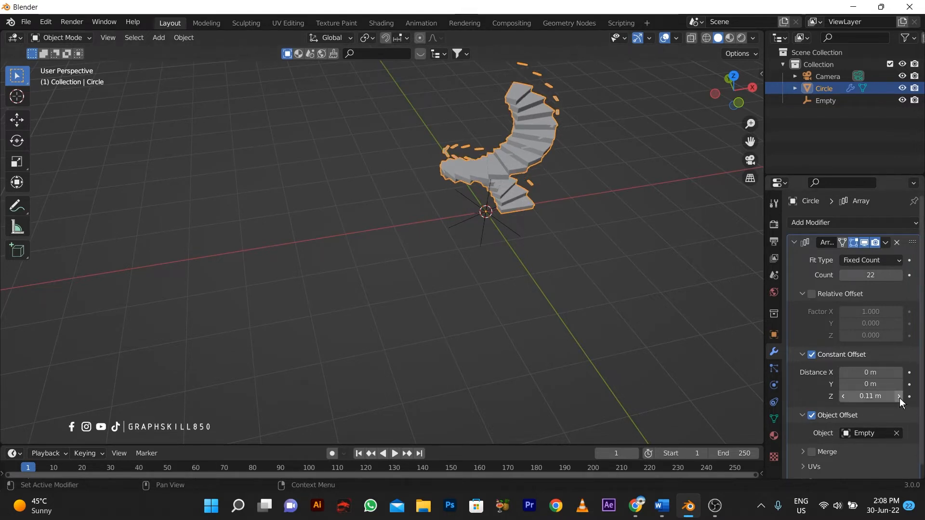
click(899, 396)
middle_drag(572, 320, 468, 278)
scroll(418, 207, up, 5)
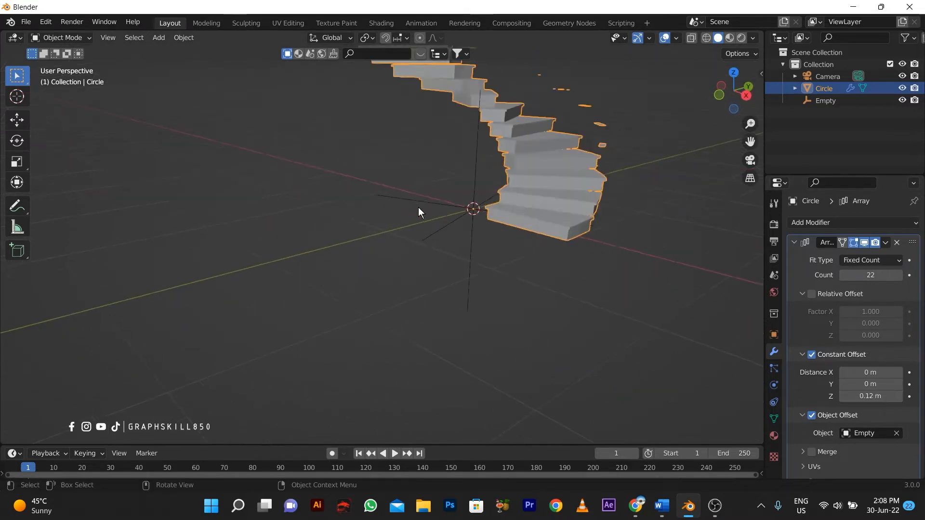
middle_drag(537, 241, 510, 252)
scroll(510, 252, down, 2)
- In Edit Mode, select the small floating handrail face above the steps and frame it in the viewport
key(Tab)
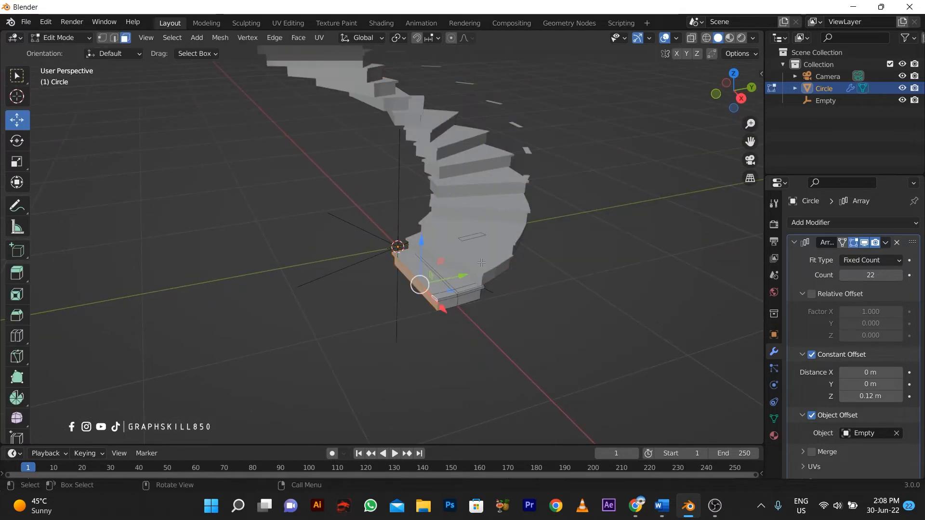
middle_drag(467, 288, 479, 292)
click(550, 260)
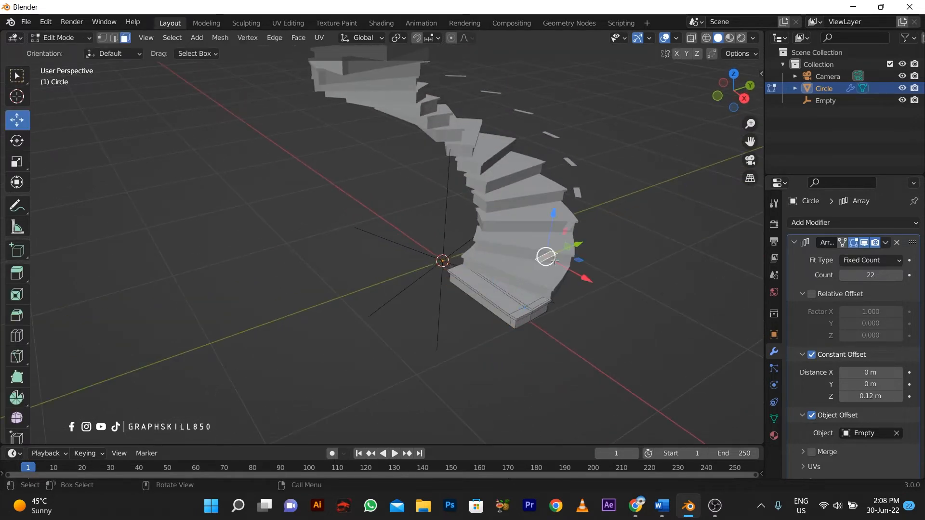
scroll(545, 262, up, 3)
middle_drag(545, 261, 499, 260)
scroll(505, 267, down, 4)
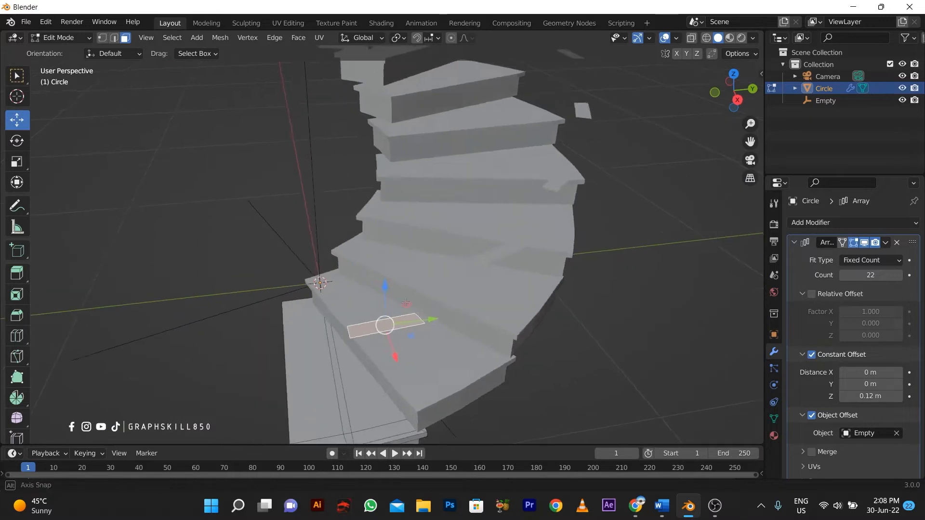
click(146, 37)
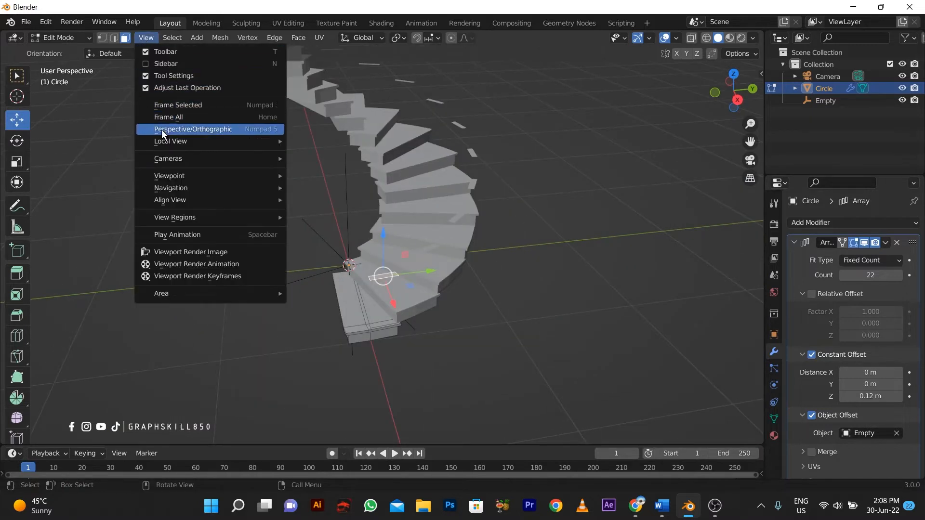
click(178, 105)
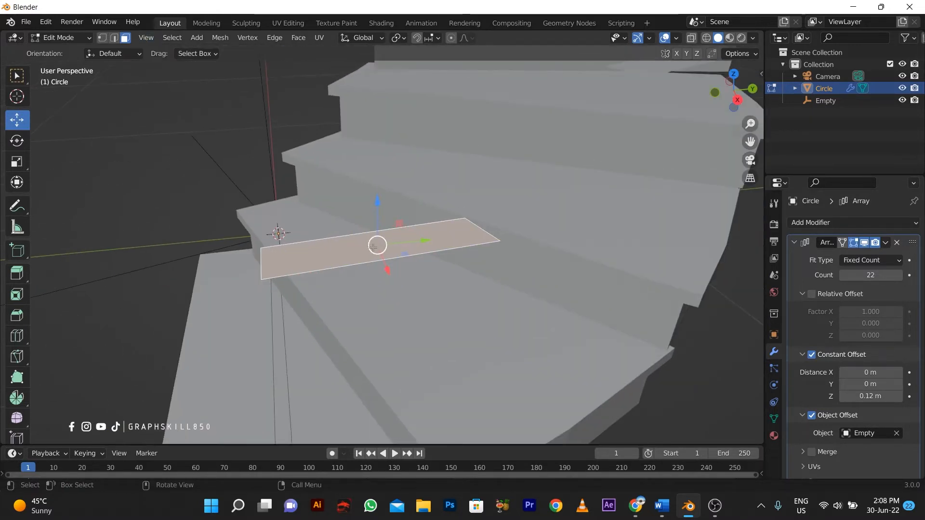
scroll(359, 260, down, 3)
middle_drag(359, 260, 316, 262)
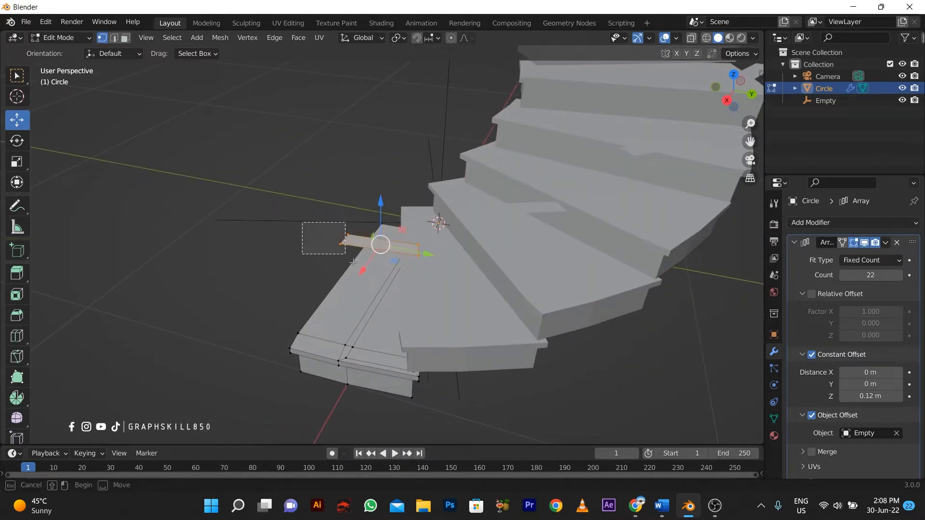
- Move the vertices at the floating face's -Y end about -0.125 m along Y and about -0.11 m along Z
key(g)
key(y)
click(317, 249)
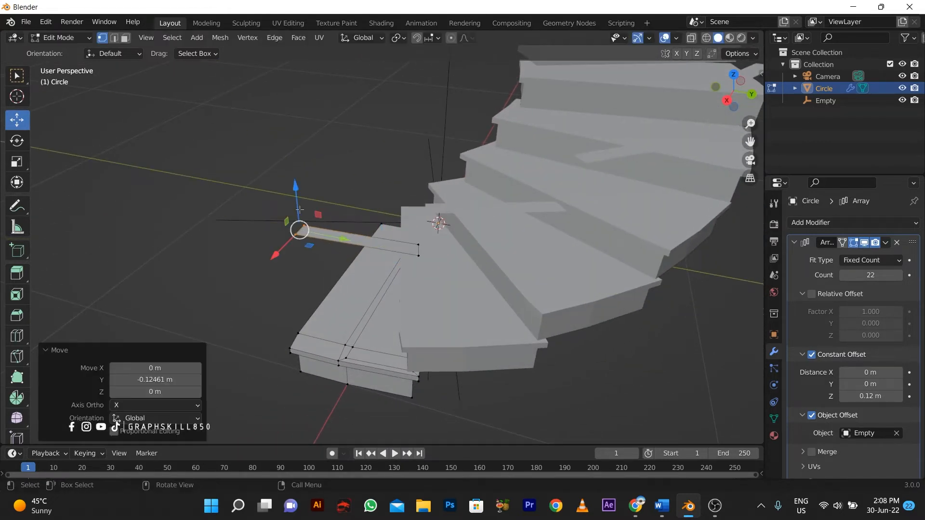
key(g)
key(z)
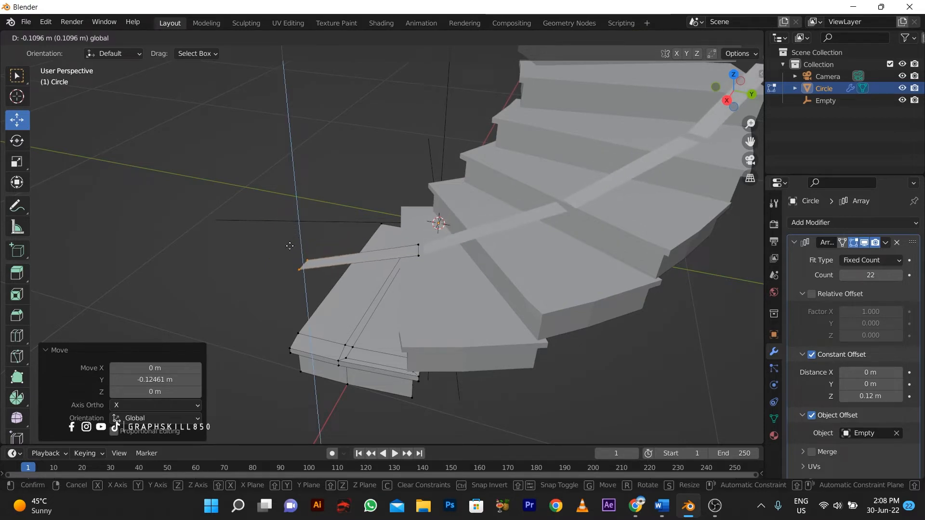
click(290, 246)
- Shift the handrail face's lower end vertices about 0.054 m along X, adjust their height, and move them about -0.072 m along Y
scroll(407, 251, up, 3)
middle_drag(407, 251, 406, 190)
drag(243, 307, 207, 286)
mouse_move(207, 286)
middle_down()
mouse_move(232, 284)
mouse_move(222, 285)
middle_up()
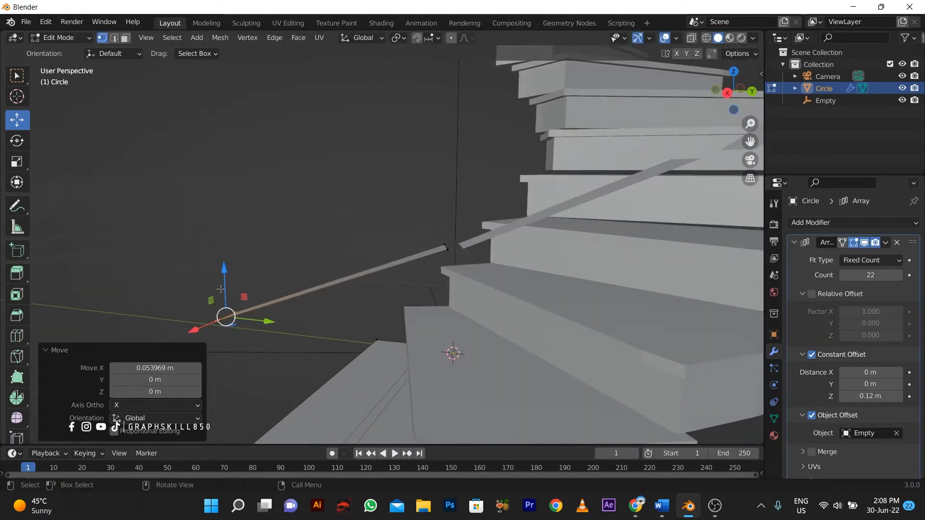
drag(223, 285, 219, 284)
middle_drag(218, 283, 291, 289)
drag(291, 289, 300, 303)
middle_drag(300, 303, 306, 337)
- Align the lower end vertices with the neighbouring handrail copy along X in top view, and lower them about 0.017 m along Z
key(KP_7)
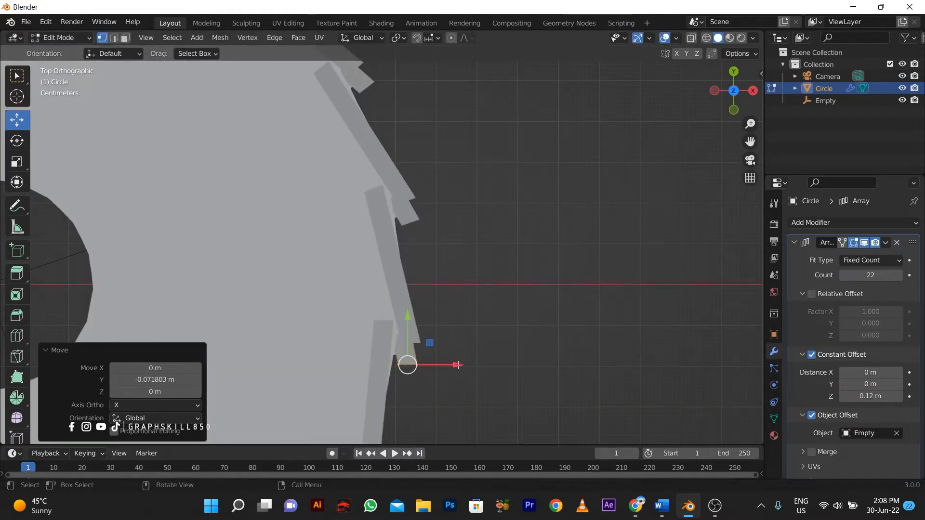
drag(458, 365, 381, 340)
scroll(381, 314, down, 5)
scroll(378, 318, up, 3)
scroll(380, 314, up, 2)
mouse_move(381, 340)
middle_down()
mouse_move(351, 340)
mouse_move(375, 353)
middle_up()
drag(380, 346, 379, 347)
middle_drag(379, 347, 222, 302)
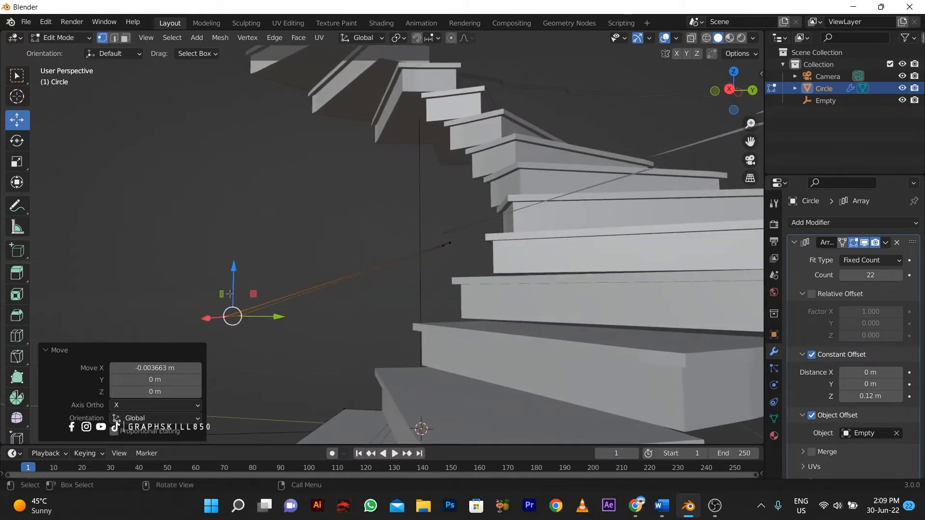
drag(229, 294, 239, 309)
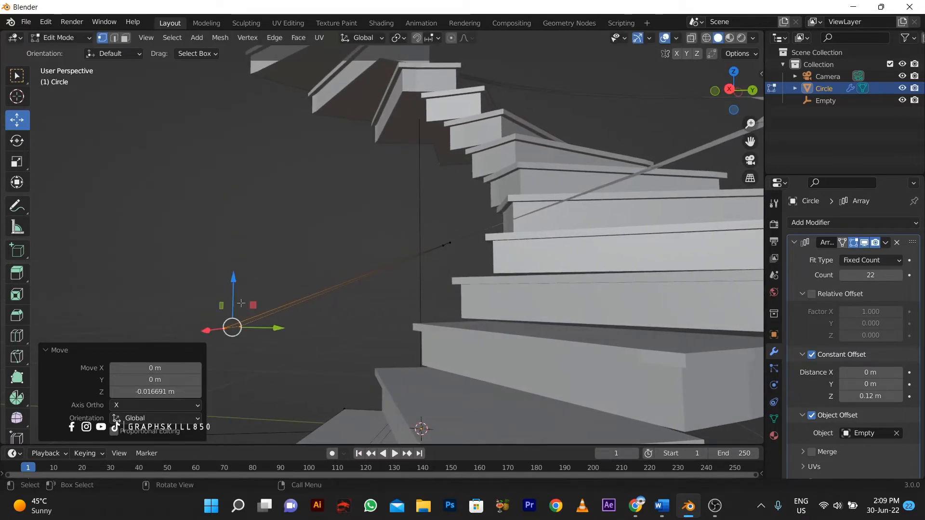
- Select the sloped handrail face in face mode and extrude it about 0.013 m to give it thickness
middle_drag(238, 308, 299, 270)
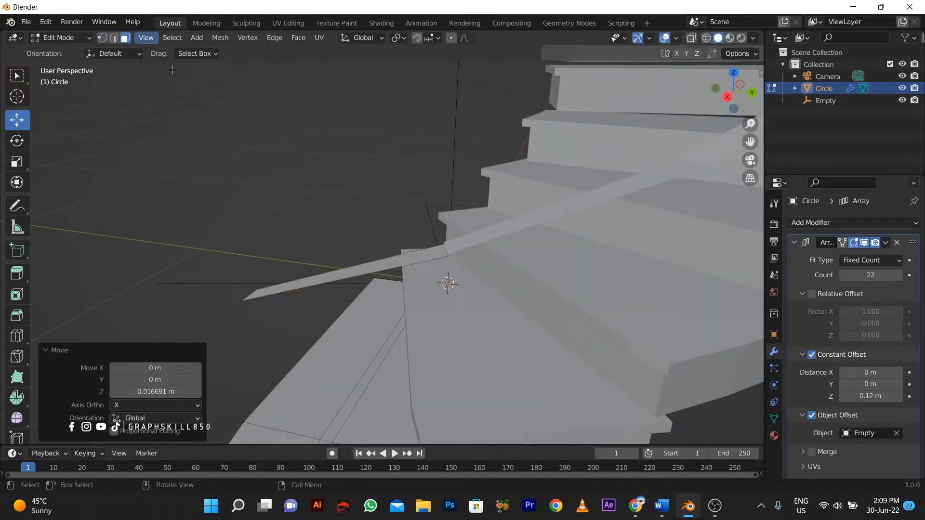
click(345, 266)
key(e)
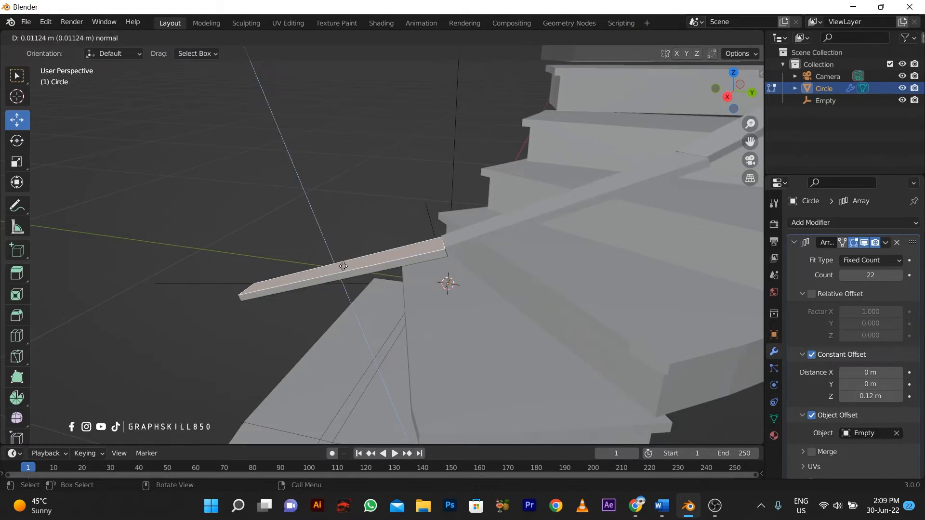
click(342, 266)
mouse_move(343, 266)
middle_down()
mouse_move(339, 301)
mouse_move(338, 277)
middle_up()
scroll(356, 280, up, 2)
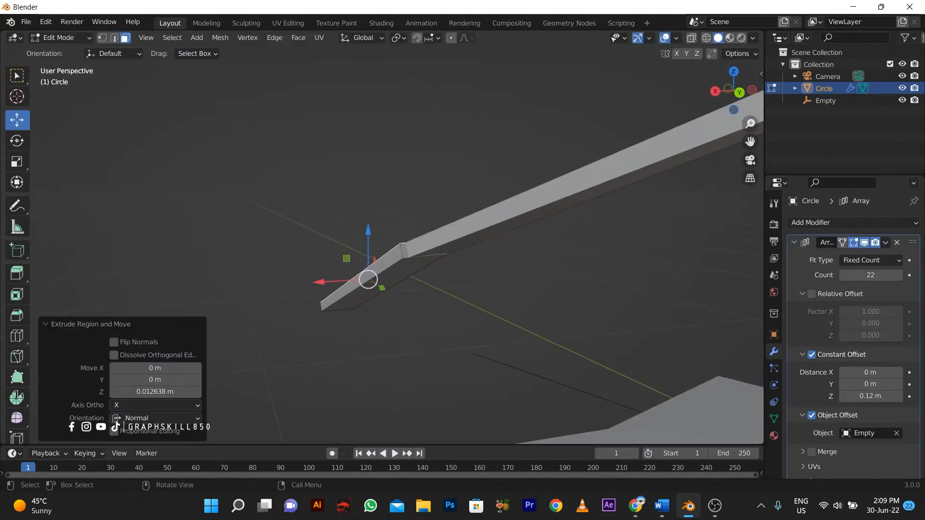
- Select the handrail segment's upper end face and enable Merge in the Array modifier
click(426, 254)
click(812, 452)
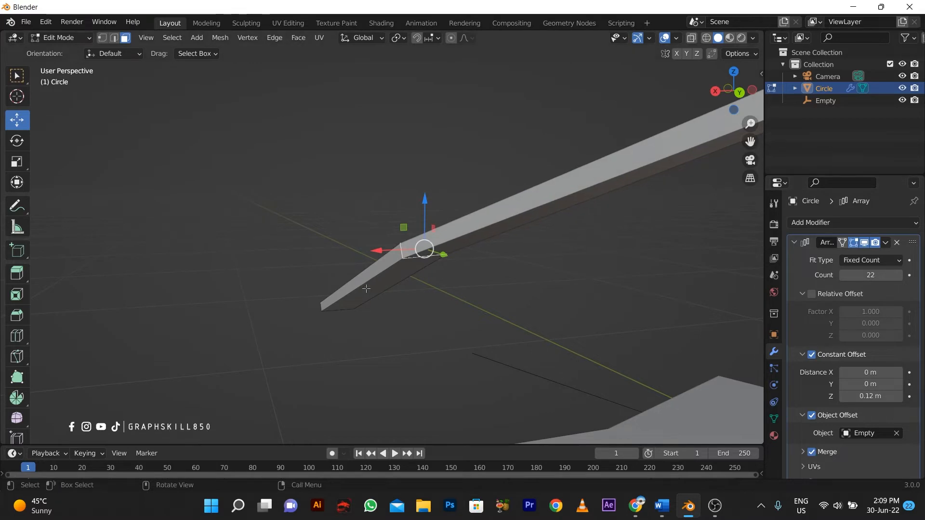
middle_drag(602, 337, 348, 296)
scroll(337, 298, up, 5)
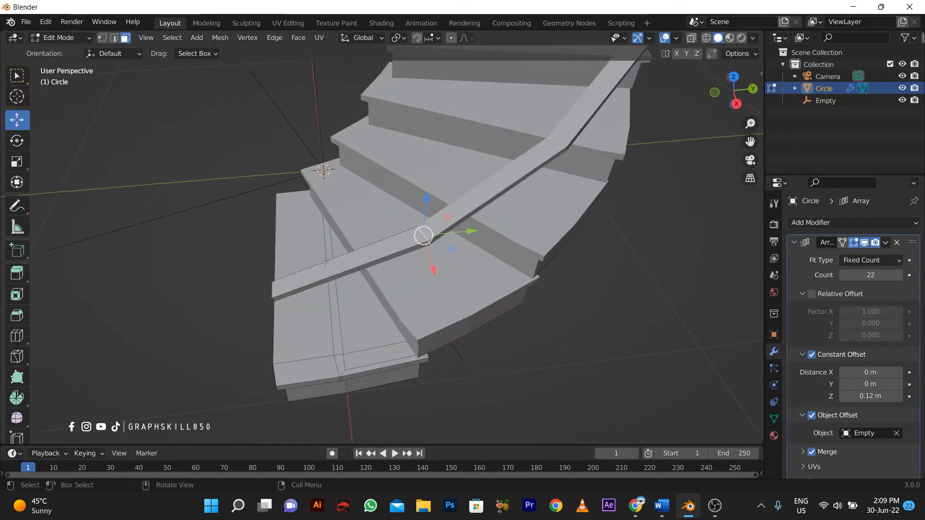
click(325, 295)
middle_drag(243, 287, 321, 285)
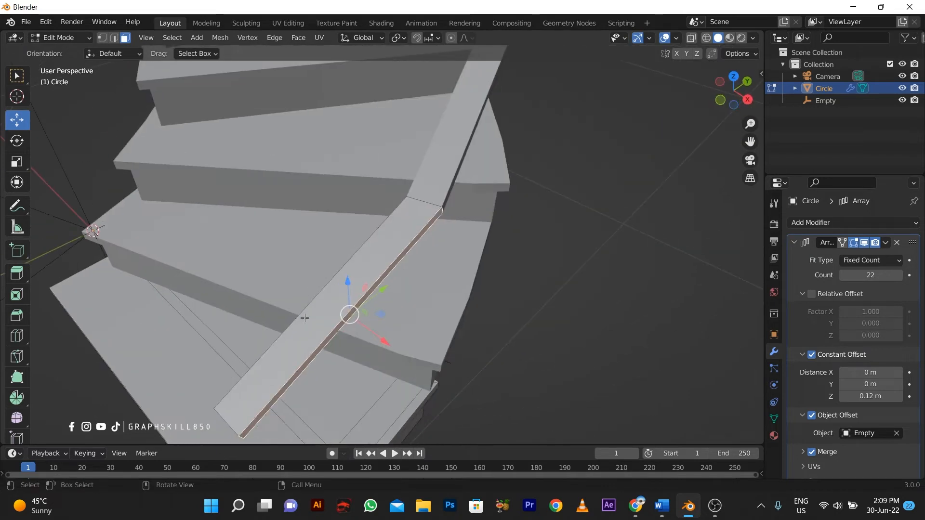
click(310, 315)
key(ctrl+b)
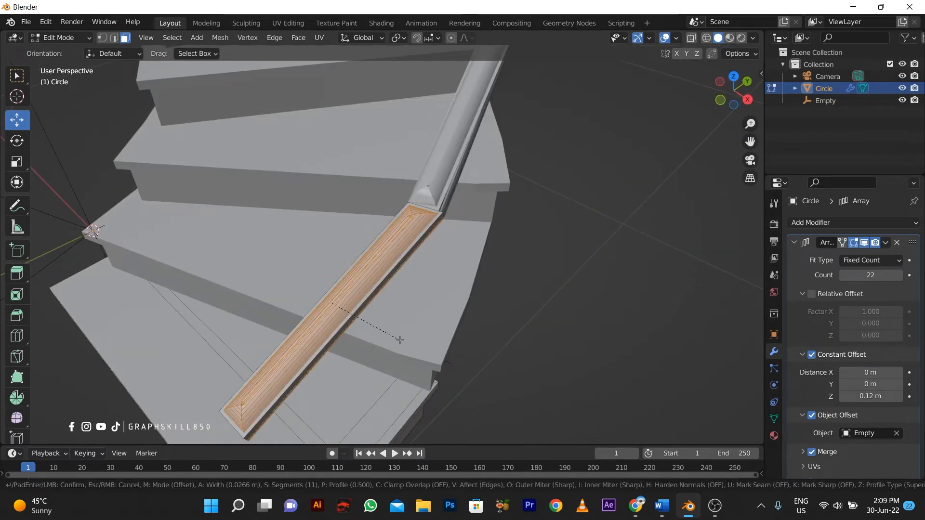
right_click(388, 334)
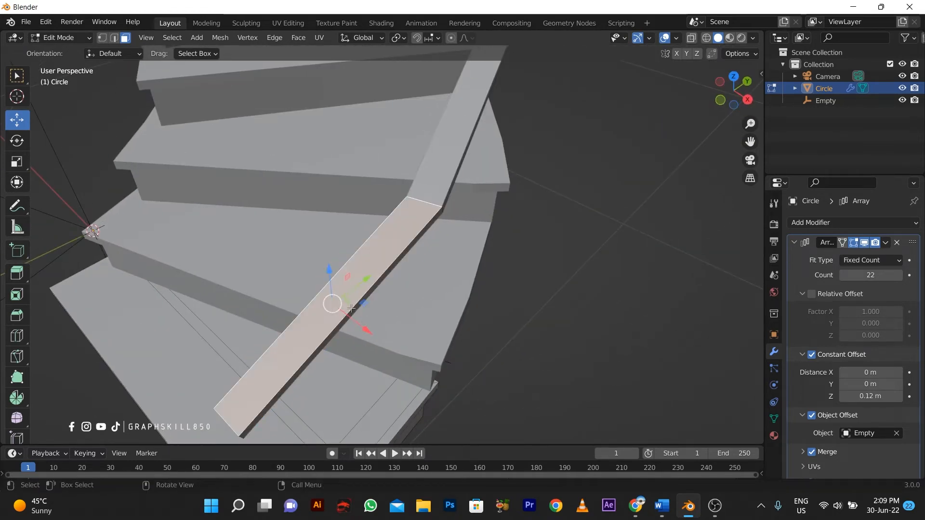
- Select the handrail segment's long edges in edge mode and bevel them 0.024 m with 11 segments to round the rail
click(118, 40)
click(356, 304)
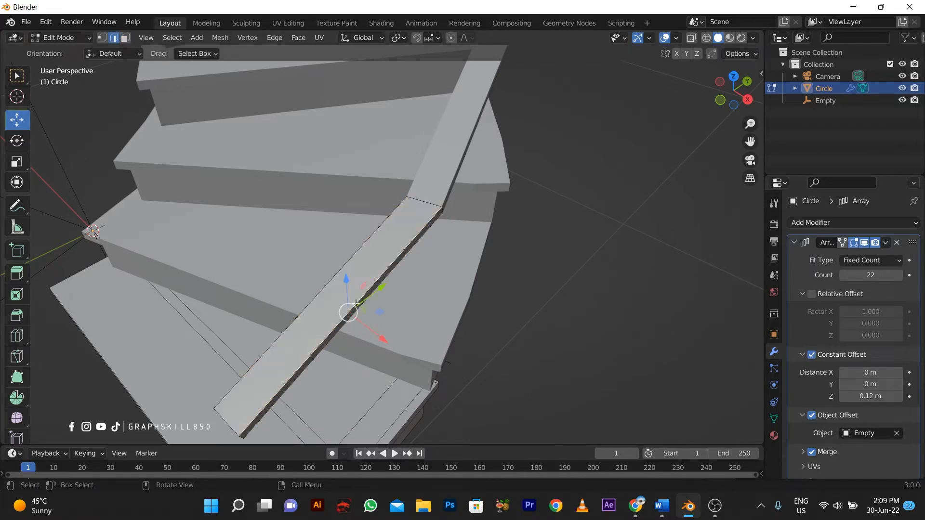
key(ctrl+b)
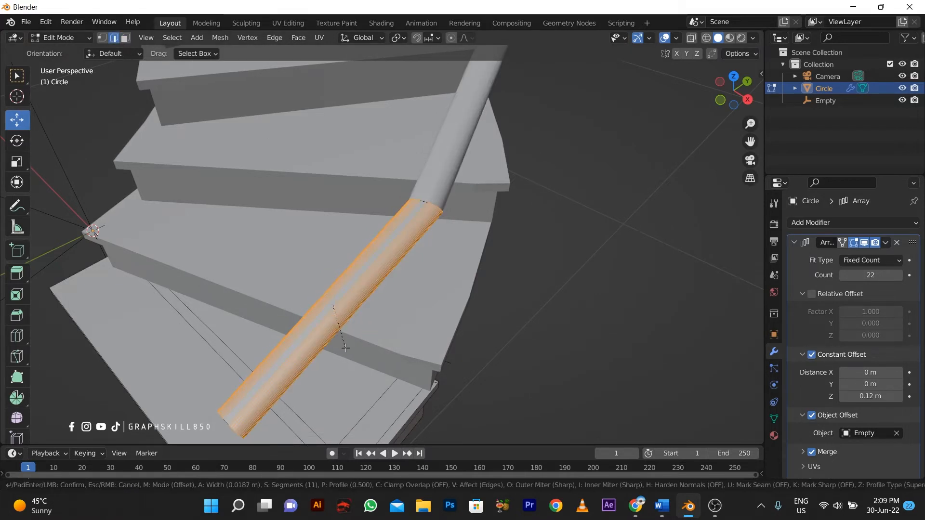
click(352, 351)
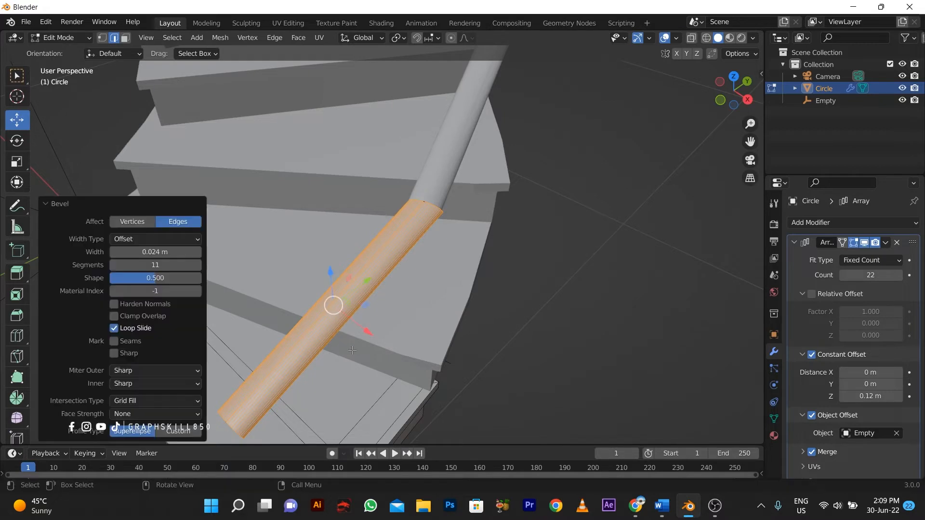
scroll(388, 308, down, 3)
key(Tab)
scroll(414, 280, down, 2)
mouse_move(413, 281)
middle_down()
mouse_move(257, 281)
mouse_move(349, 298)
mouse_move(314, 302)
mouse_move(319, 281)
mouse_move(387, 339)
middle_up()
key(Tab)
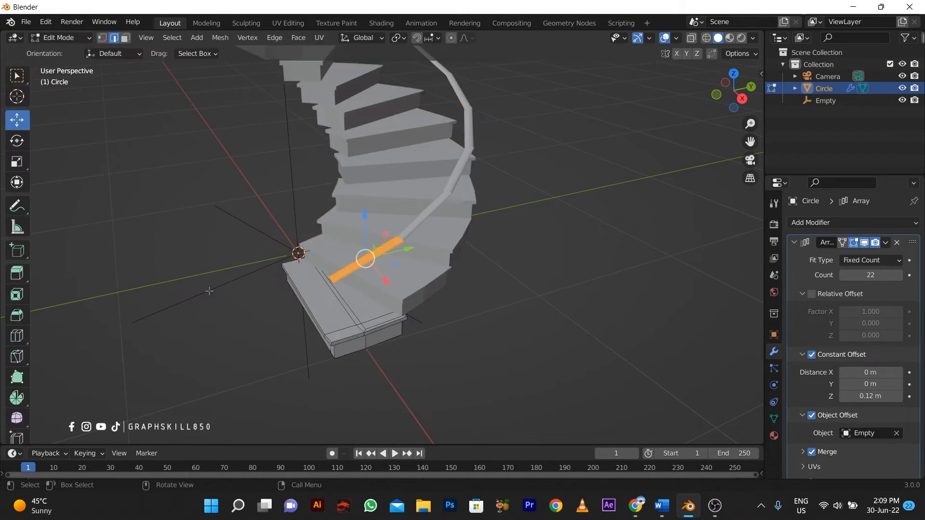
key(shift+a)
click(148, 181)
key(ctrl+z)
- Add a cube to the step mesh and scale it down by a factor of about -0.082
key(shift+a)
click(202, 191)
scroll(443, 315, down, 5)
key(s)
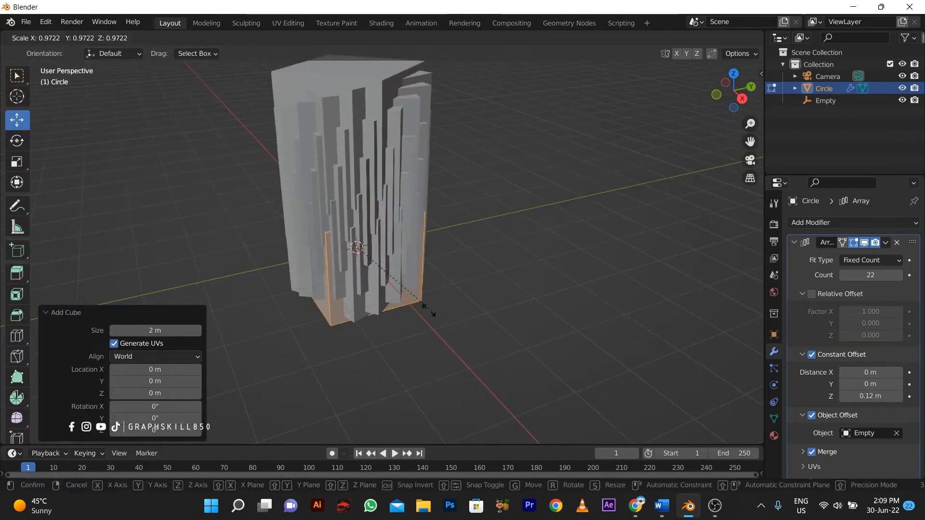
click(363, 268)
scroll(363, 269, up, 2)
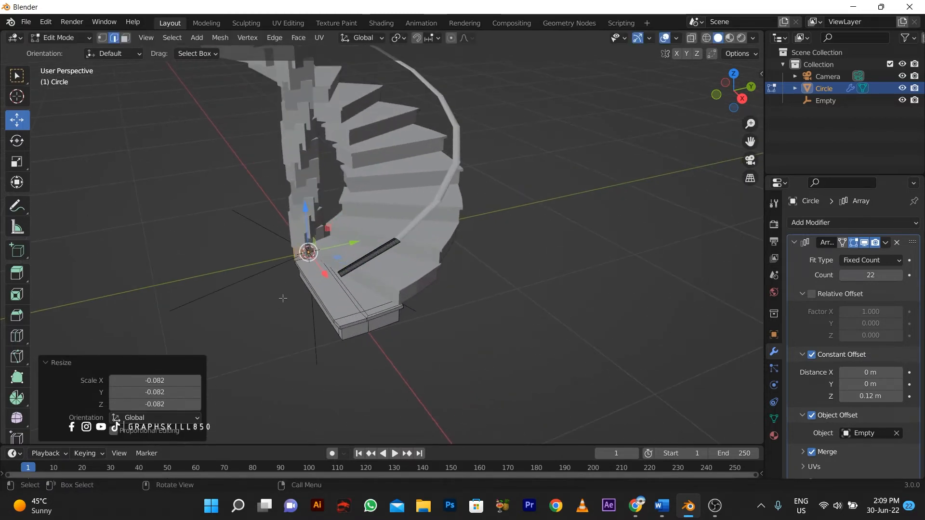
- Move the small cube along X to the outer part of the bottom step's tread and scale it to 0.155
key(g)
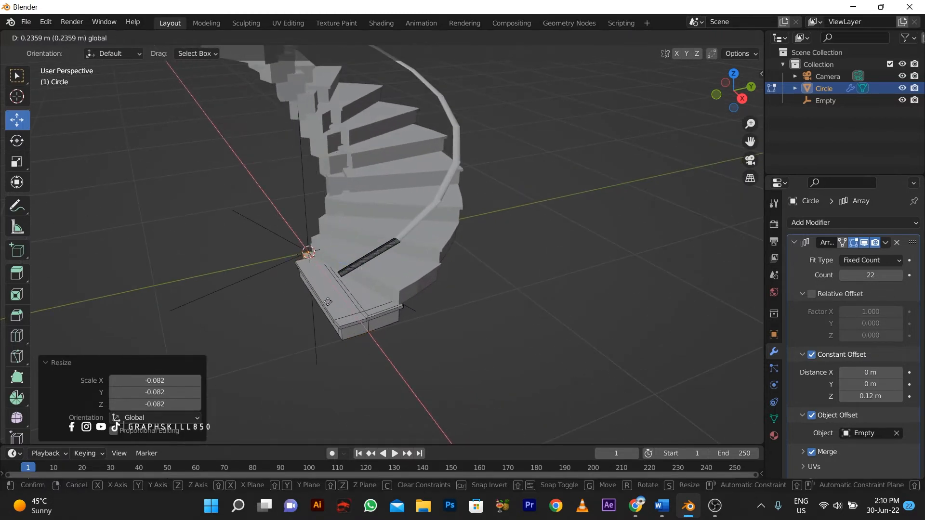
drag(377, 361, 340, 314)
scroll(374, 357, up, 3)
key(s)
click(343, 359)
middle_drag(343, 358, 357, 381)
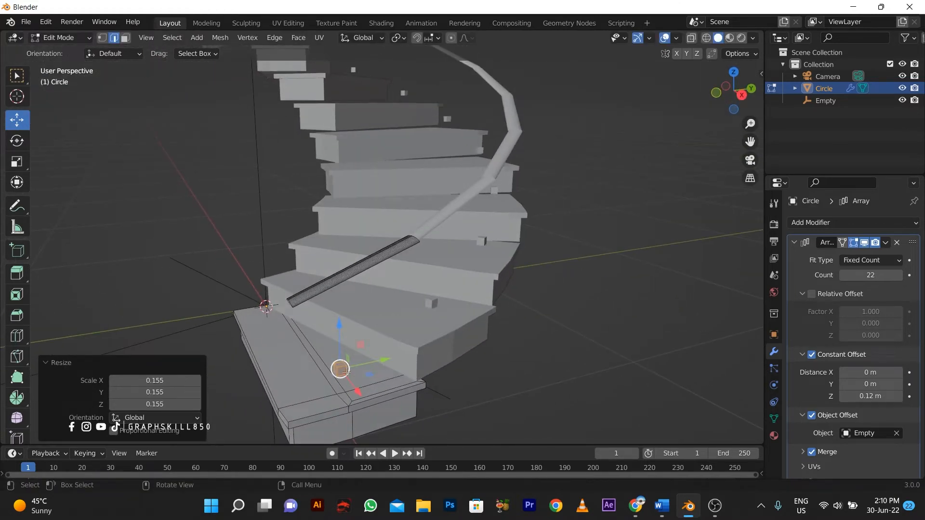
- Move the small cube farther outward along X to the outer edge of the bottom step's tread
drag(352, 379, 384, 390)
click(360, 386)
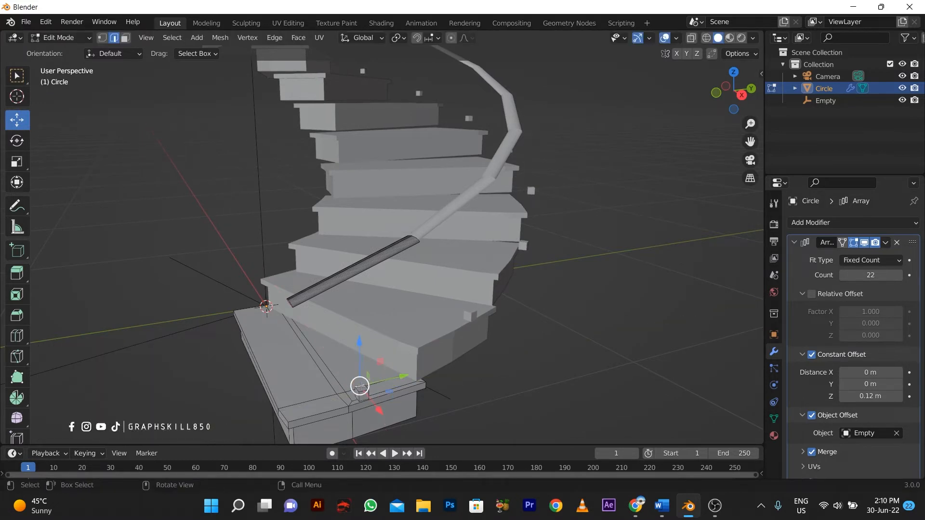
scroll(359, 371, up, 1)
shift+middle_drag(356, 361, 379, 279)
scroll(380, 279, up, 3)
- Inset the small cube's top face 0.00452 m and extrude it upward about 0.269 m to form a baluster post
click(126, 39)
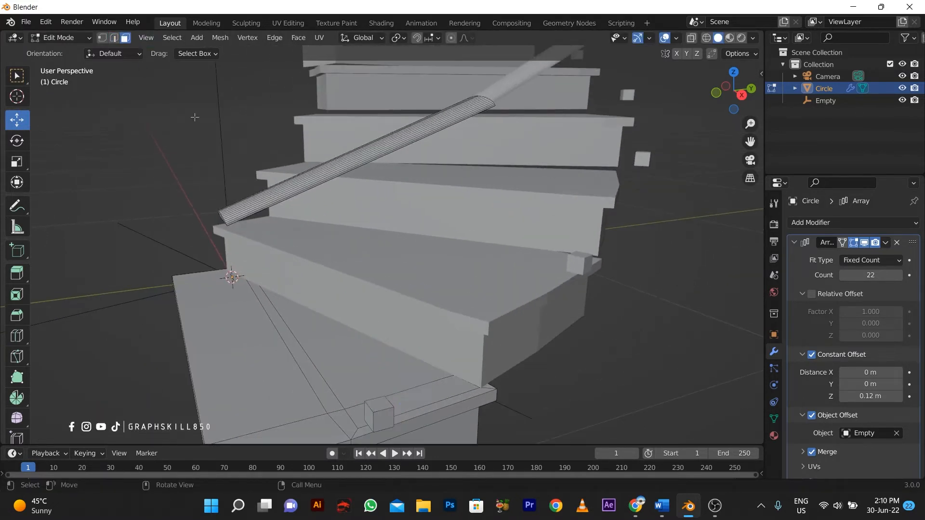
key(e)
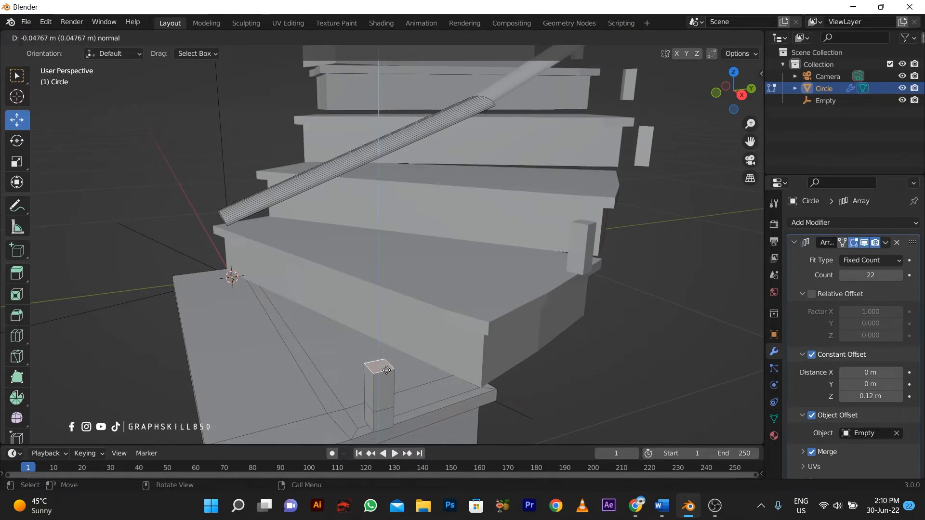
right_click(385, 380)
key(i)
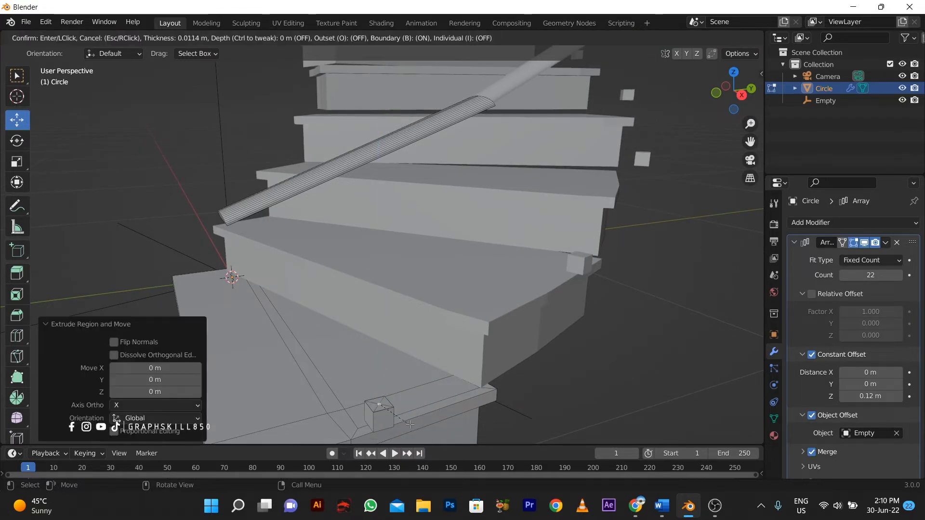
click(417, 427)
key(e)
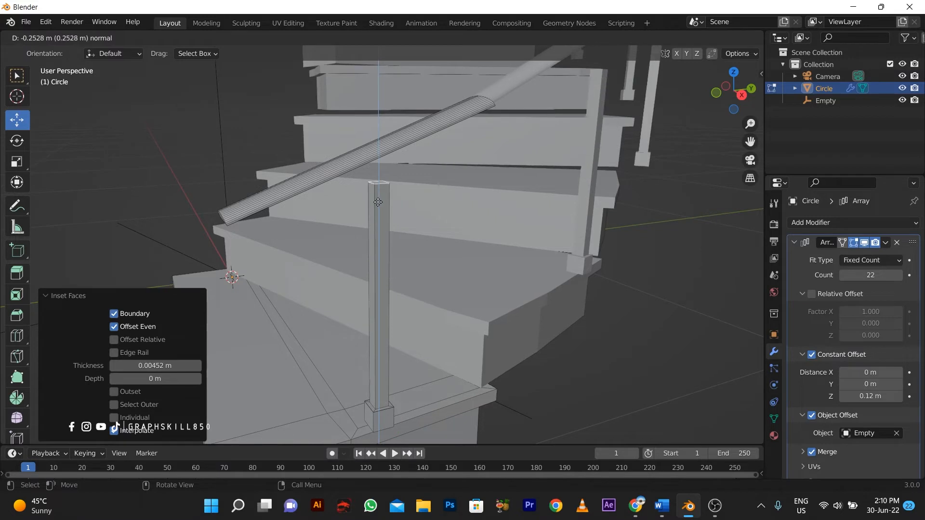
click(376, 190)
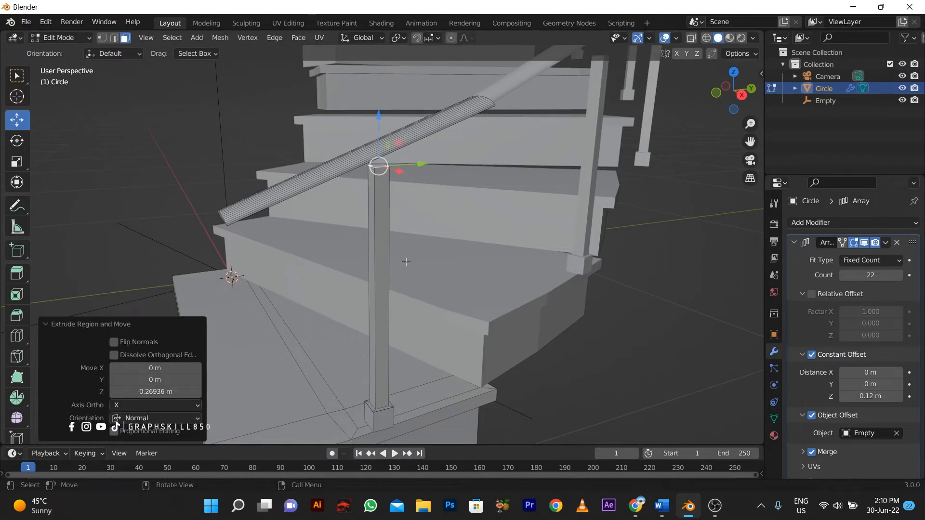
- Lower the post's top face about 0.017 m, extrude it up about 0.027 m and scale it up into a flared cap
drag(381, 149, 379, 168)
key(e)
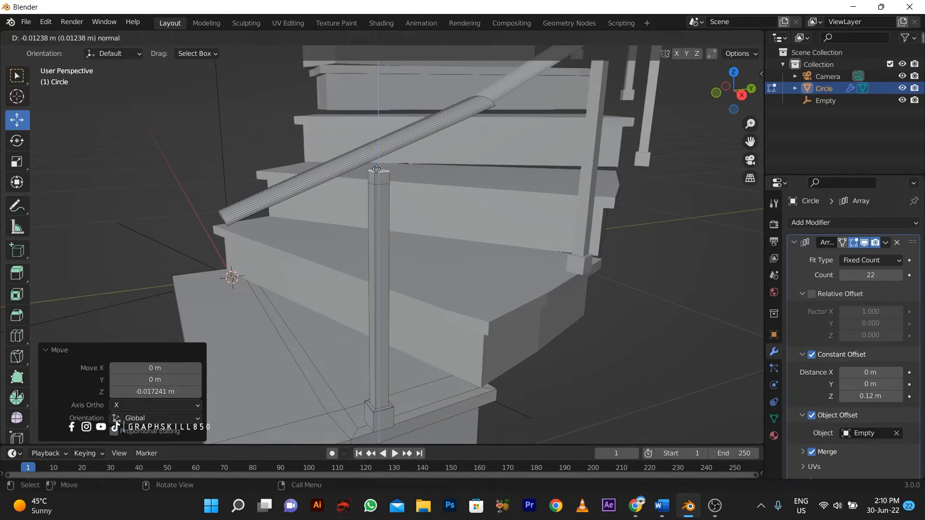
click(374, 170)
key(s)
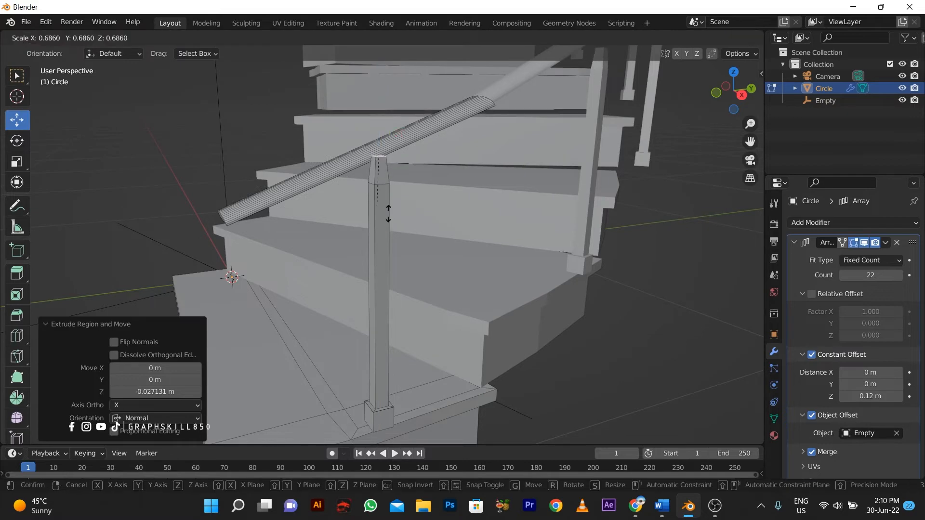
click(477, 295)
- Select the whole linked post and move it about -0.09 m along X so it stands beneath the handrail
middle_drag(477, 294, 395, 340)
key(Tab)
key(Tab)
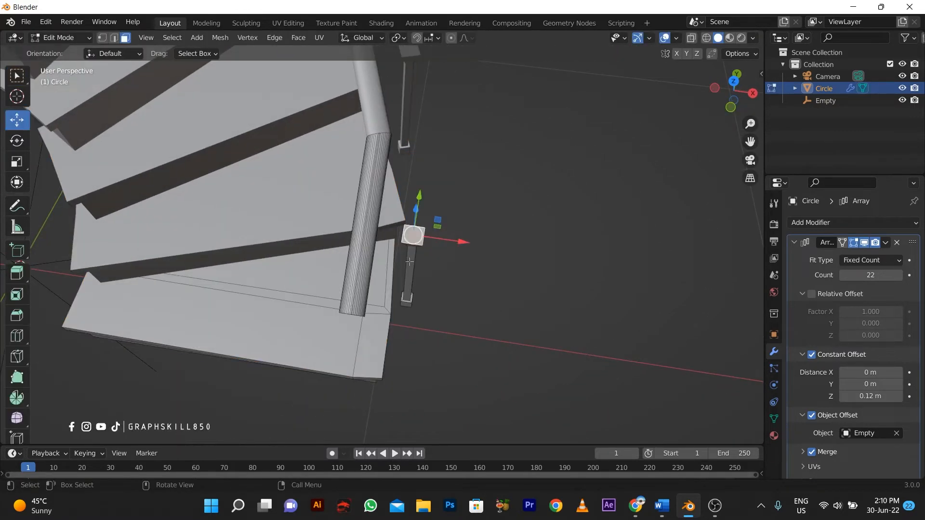
key(ctrl+l)
key(KP_7)
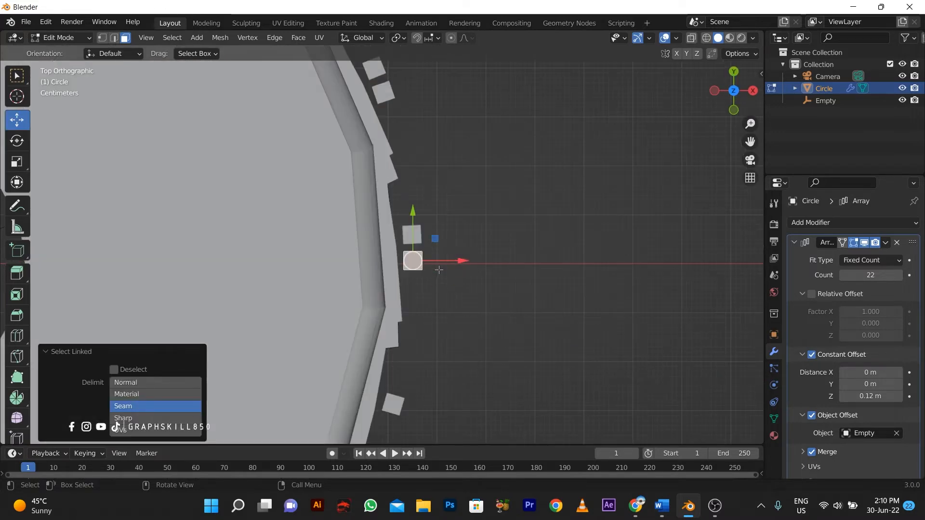
drag(438, 260, 388, 245)
- Select only the post's flared cap and lower it about 0.0145 m into the underside of the handrail
middle_drag(429, 221, 344, 151)
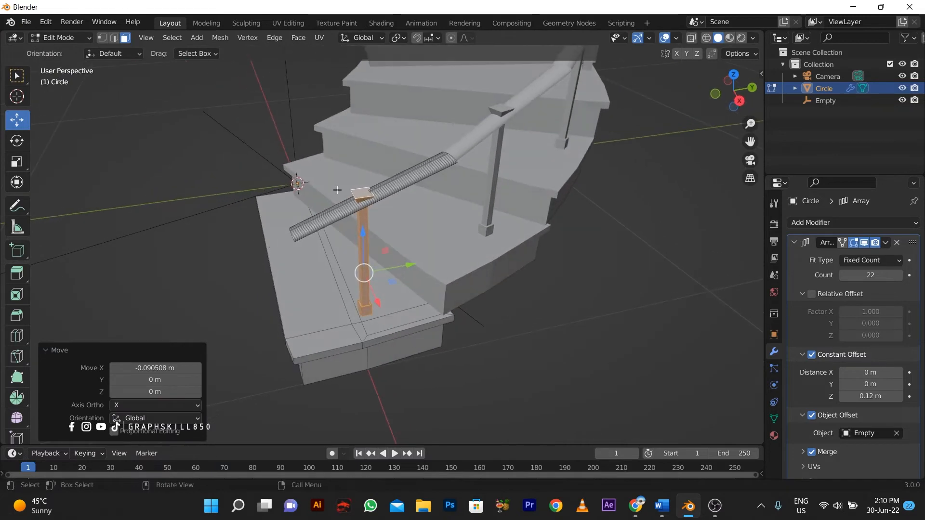
scroll(344, 151, up, 3)
click(344, 151)
key(ctrl+KP_Add)
key(ctrl+KP_Add)
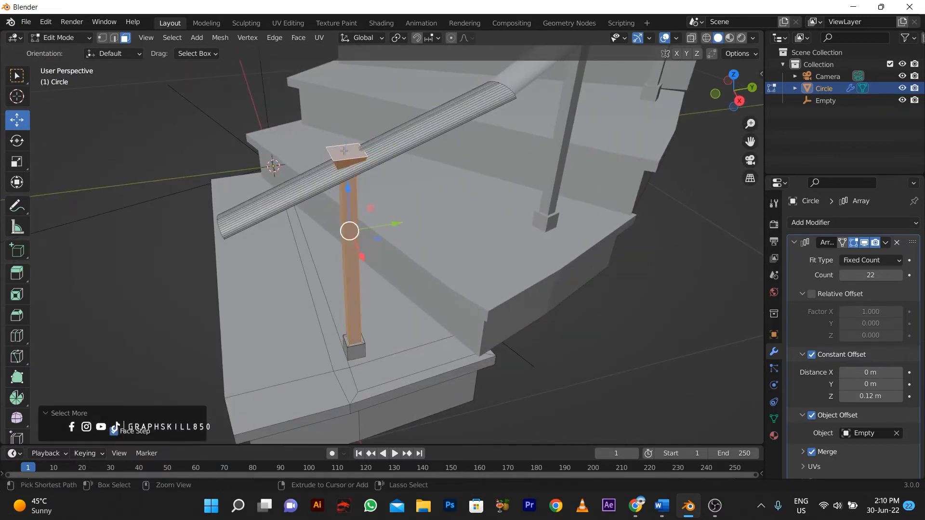
key(ctrl+KP_Subtract)
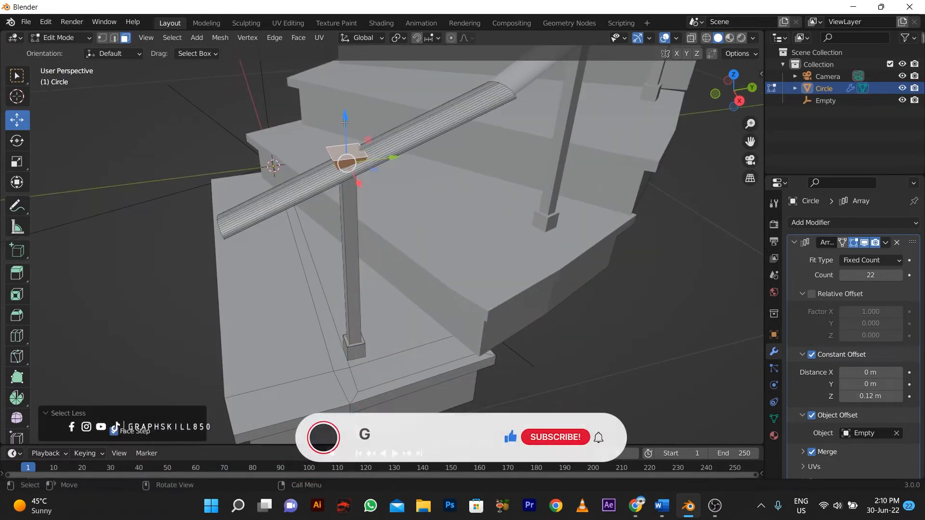
drag(344, 151, 342, 137)
- Select the cap's edge that pokes through the handrail in edge mode and lower it about 0.0073 m
scroll(337, 140, up, 3)
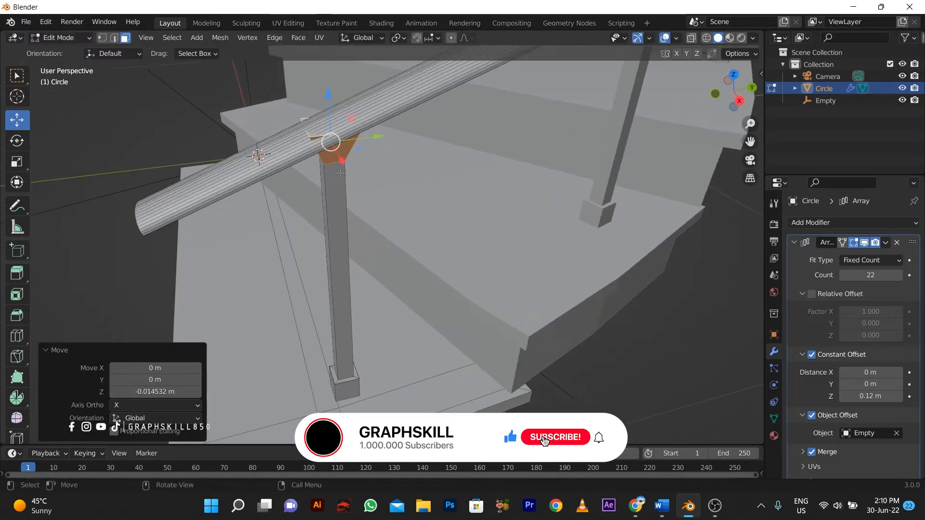
shift+middle_drag(318, 147, 339, 274)
click(299, 222)
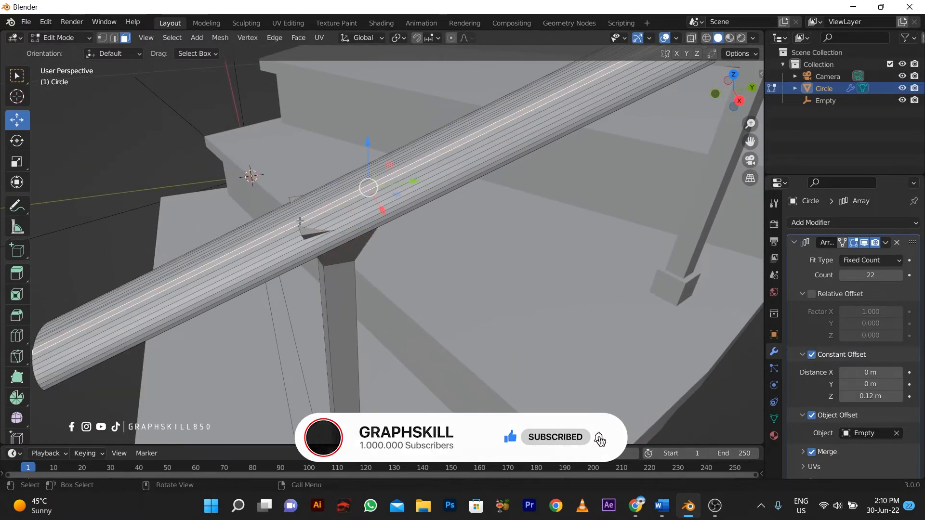
click(114, 38)
alt+click(292, 201)
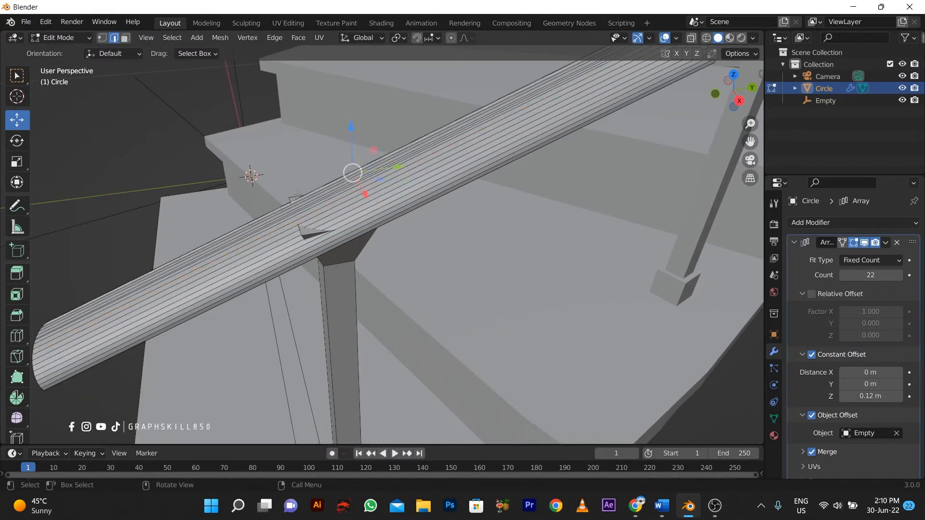
click(289, 198)
drag(294, 170, 294, 183)
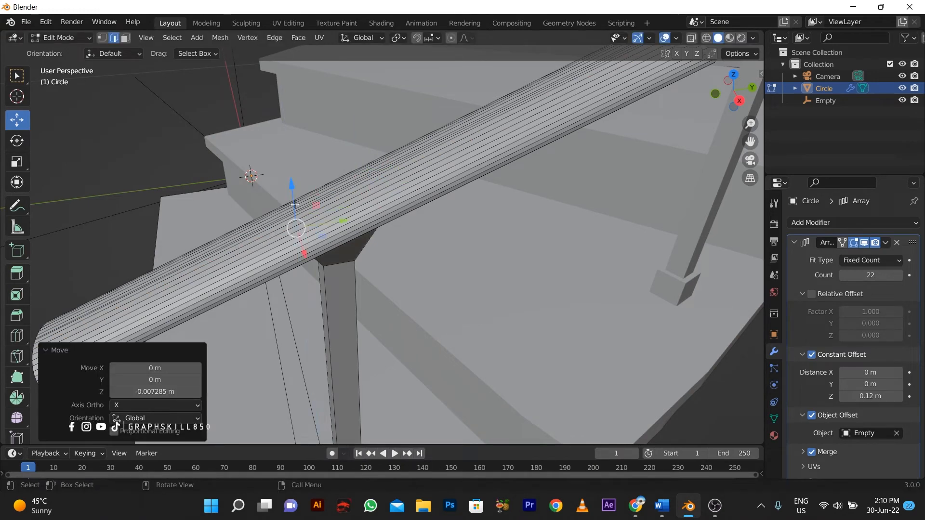
- Move the bottom of the post's base block down along Z to meet the tread
scroll(311, 233, down, 5)
middle_drag(312, 233, 458, 356)
scroll(389, 307, up, 3)
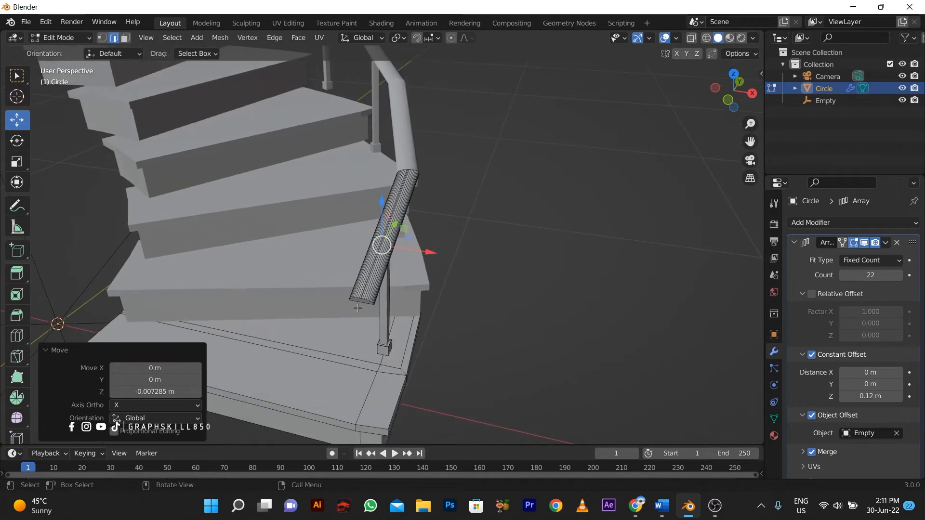
scroll(389, 308, down, 3)
scroll(389, 307, down, 4)
middle_drag(389, 307, 228, 249)
scroll(385, 385, up, 7)
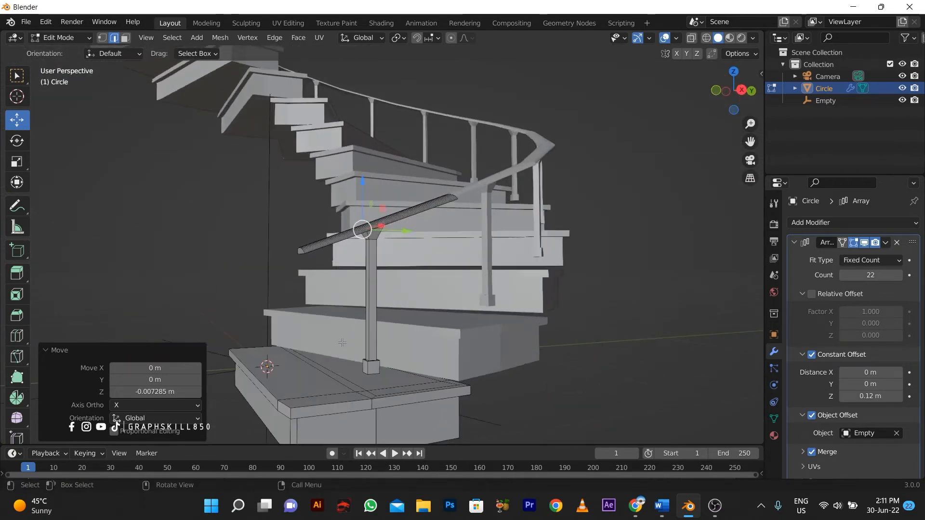
middle_drag(396, 406, 381, 373)
click(369, 363)
scroll(369, 360, up, 2)
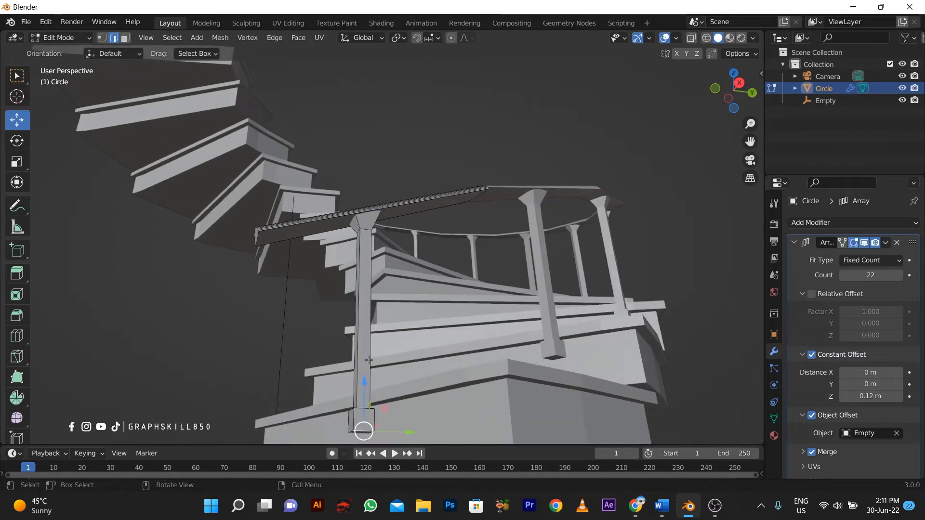
click(129, 40)
scroll(324, 337, down, 2)
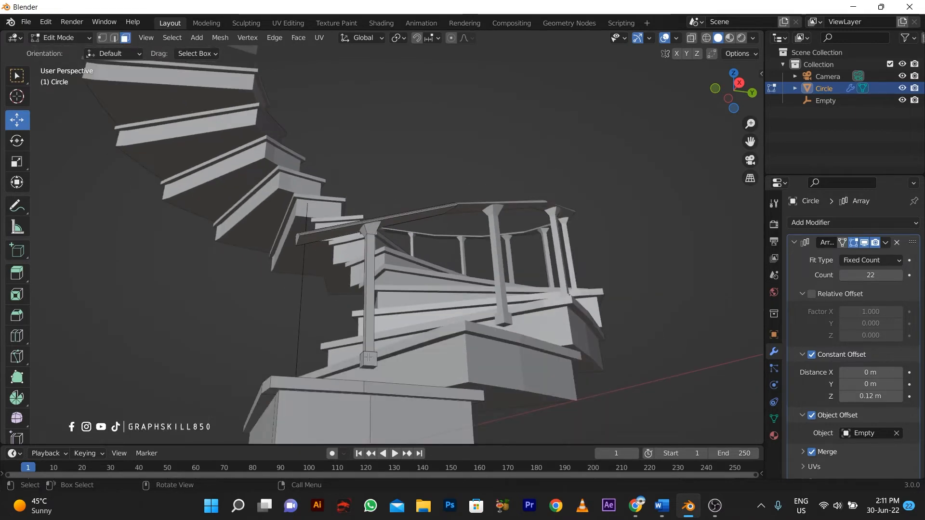
drag(368, 343, 367, 377)
- Check the staircase in Object Mode, return to Edit Mode and select the bottom step's faces by growing the selection from its tread
scroll(368, 375, down, 4)
middle_drag(375, 349, 373, 260)
scroll(489, 377, down, 2)
key(Tab)
scroll(373, 260, up, 2)
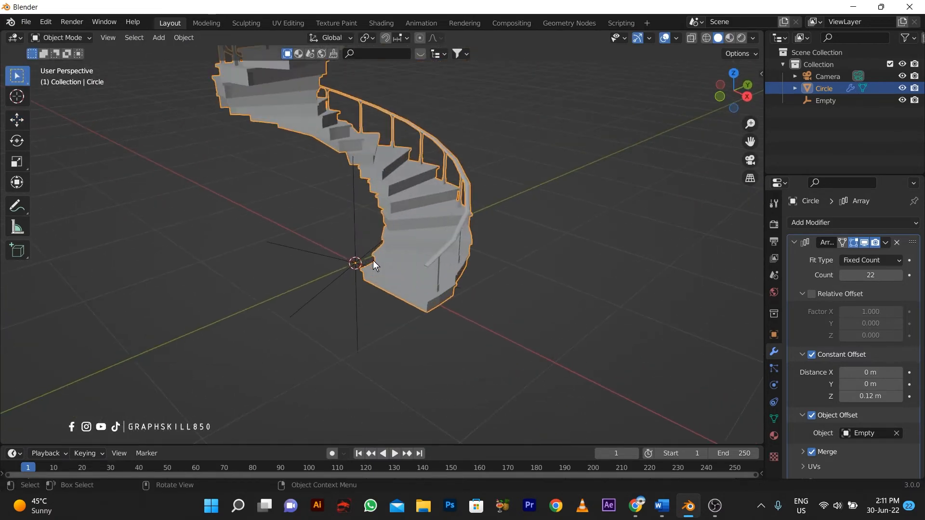
scroll(441, 322, up, 2)
key(Tab)
scroll(448, 347, up, 2)
click(449, 350)
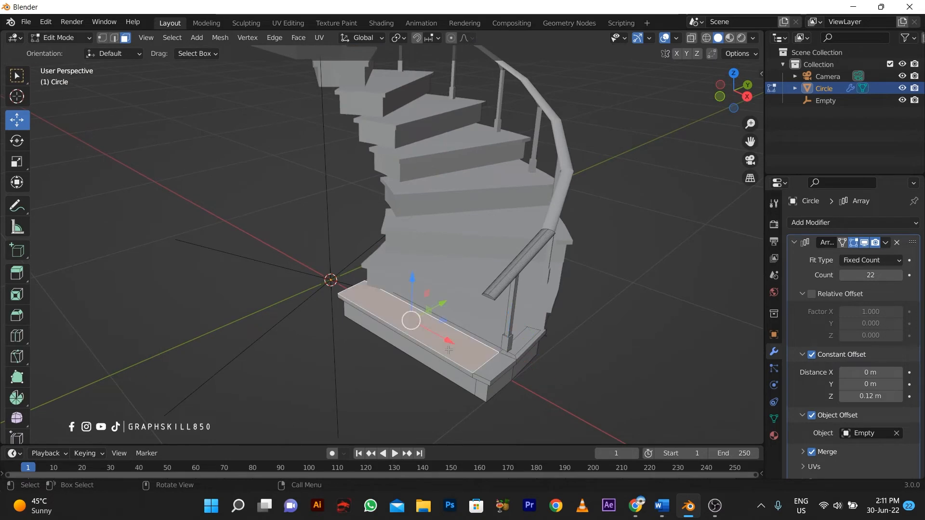
key(ctrl+KP_Add)
key(ctrl+KP_Add)
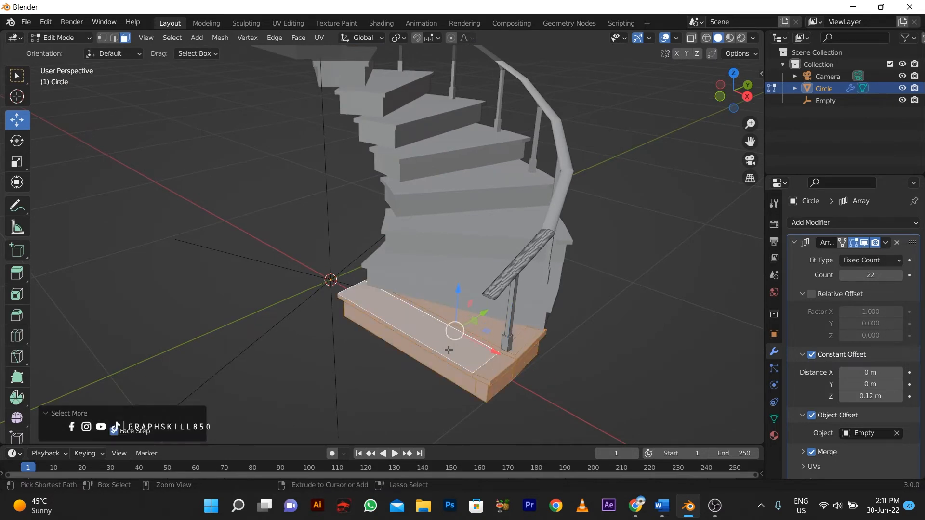
- Show the viewport in Material Preview and create a new material with a dark grey base color, value 0.078
click(774, 436)
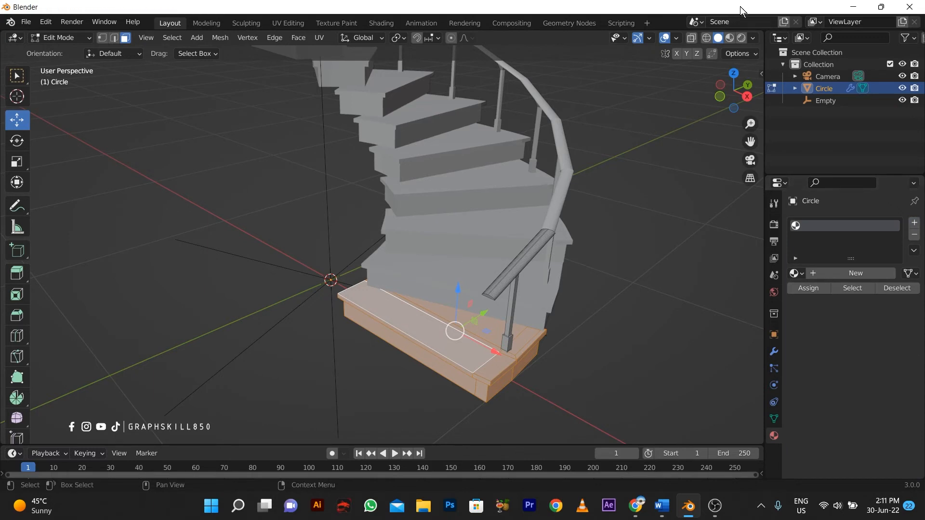
click(729, 40)
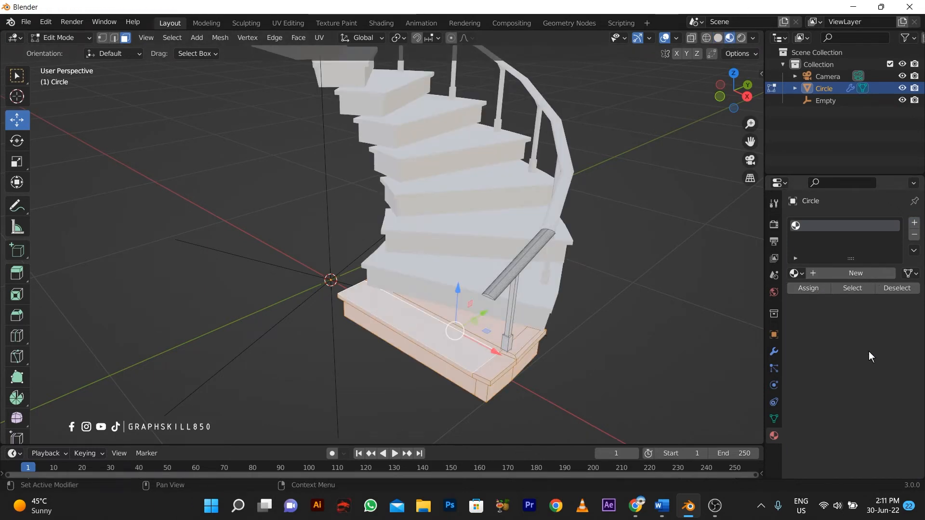
click(837, 273)
click(861, 413)
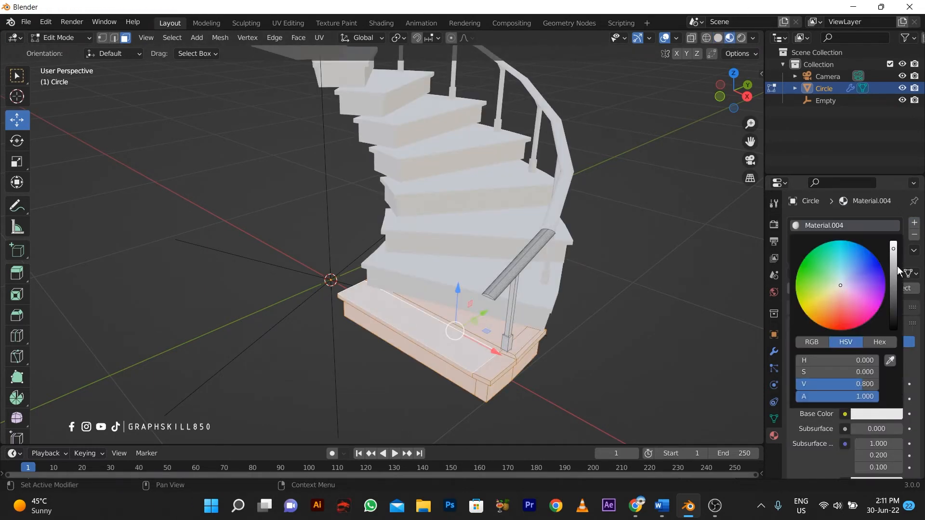
drag(897, 266, 893, 305)
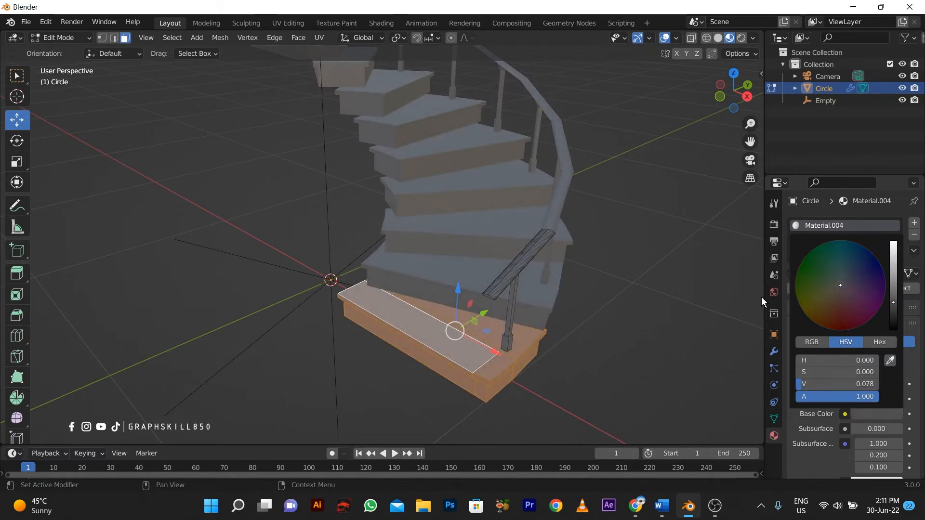
- Select the bottom step's tread slab faces and assign them to a newly added material slot
click(451, 353)
key(ctrl+KP_Add)
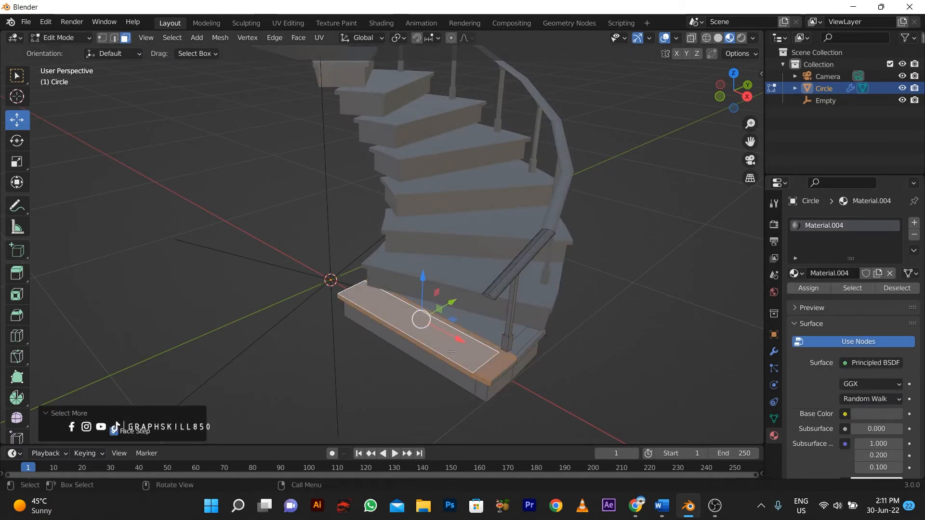
key(ctrl+KP_Add)
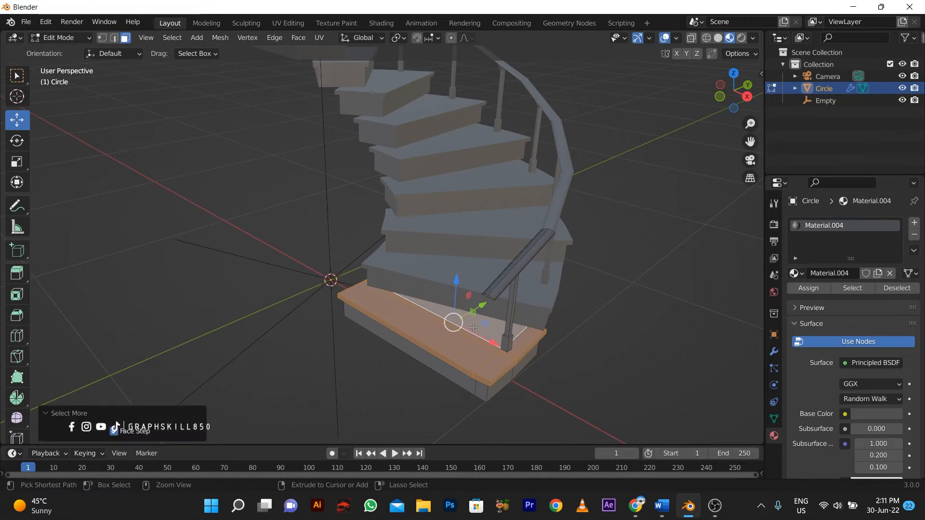
click(913, 223)
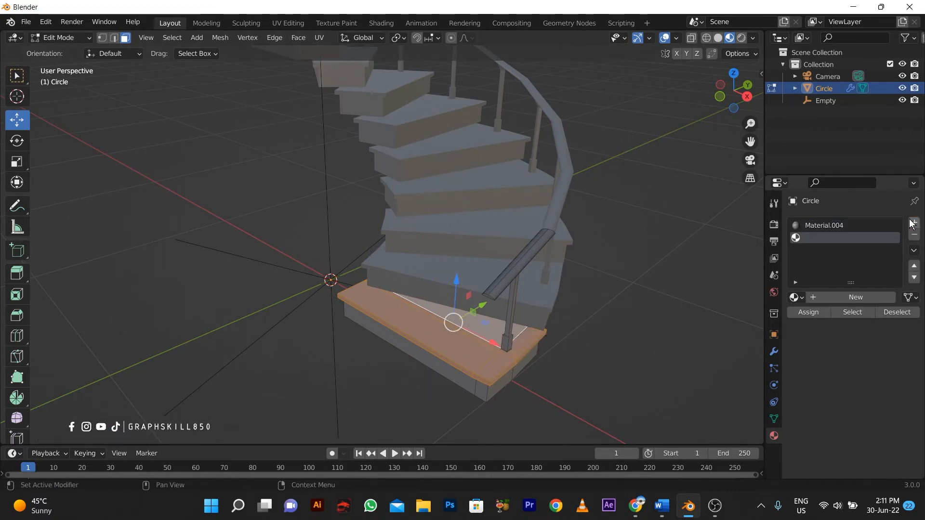
click(808, 313)
- Create a material in the tread slot with a dark red-brown base color of H 0.011, S 0.911, V 0.116
click(838, 297)
click(854, 437)
drag(846, 327, 837, 354)
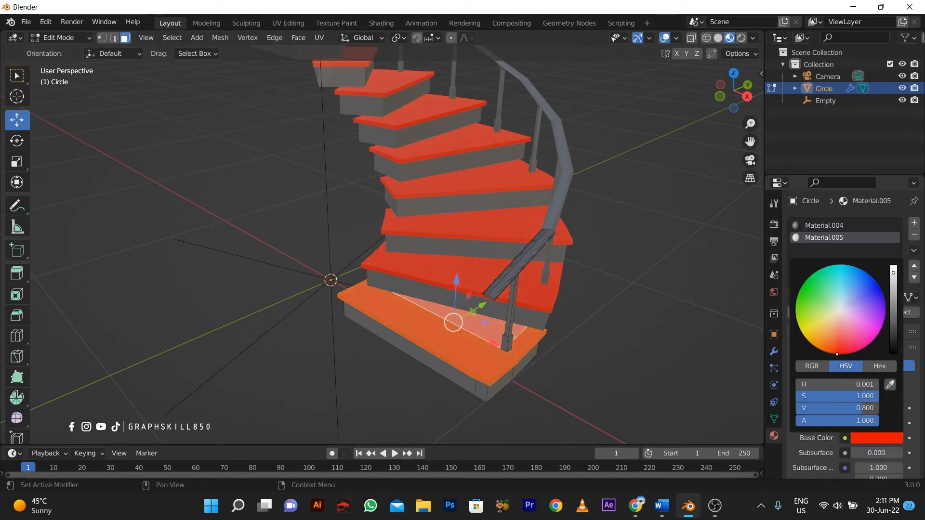
drag(893, 292, 893, 320)
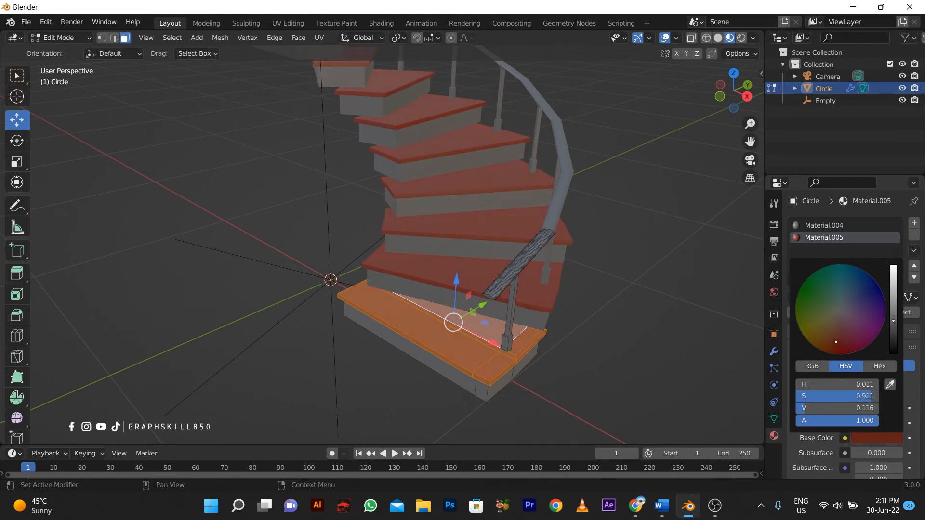
click(655, 342)
- Set the tread material's Metallic to 0.505 and Roughness to 0.041
scroll(849, 423, down, 8)
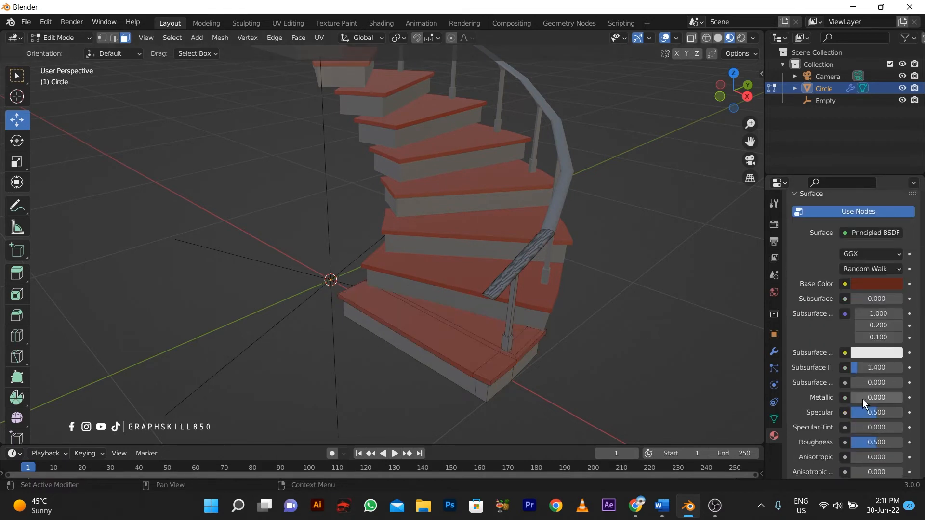
drag(862, 399, 889, 399)
drag(876, 442, 853, 442)
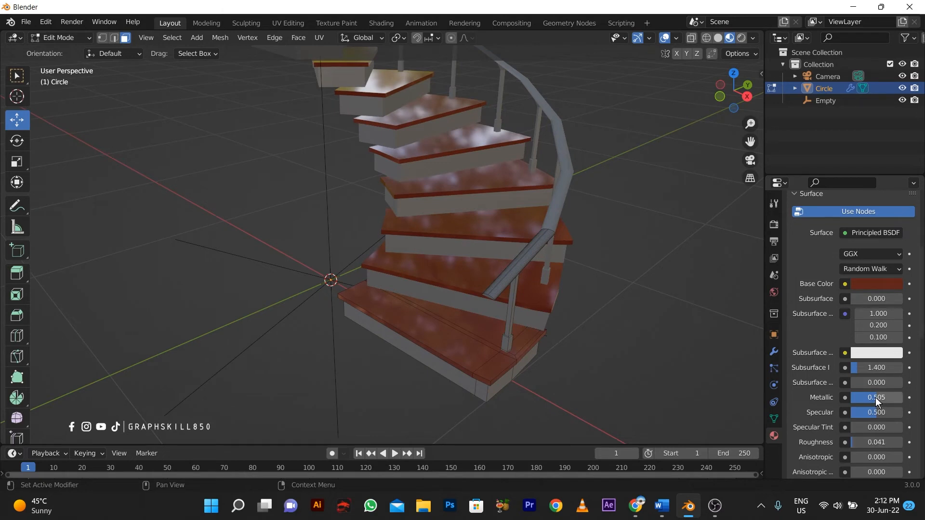
- Set the red-brown tread material's Metallic to 0.037
drag(876, 397, 861, 398)
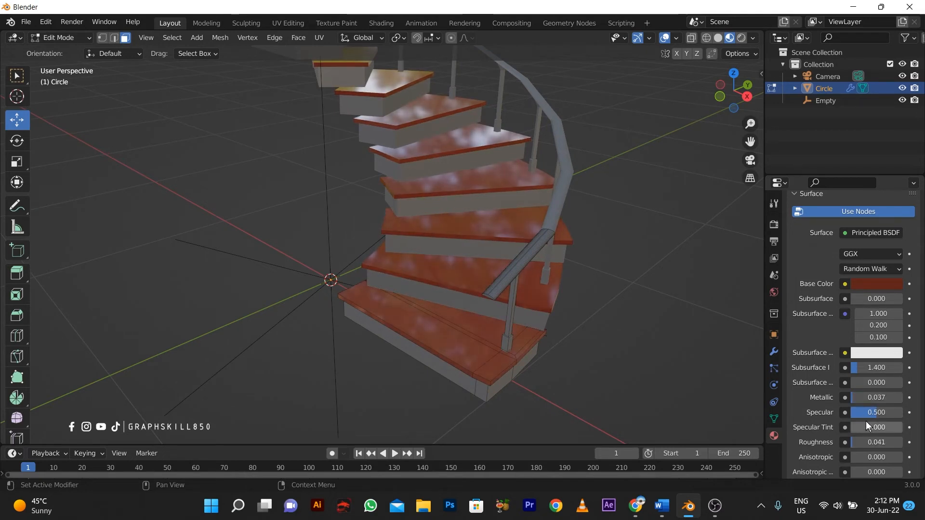
middle_drag(665, 393, 465, 276)
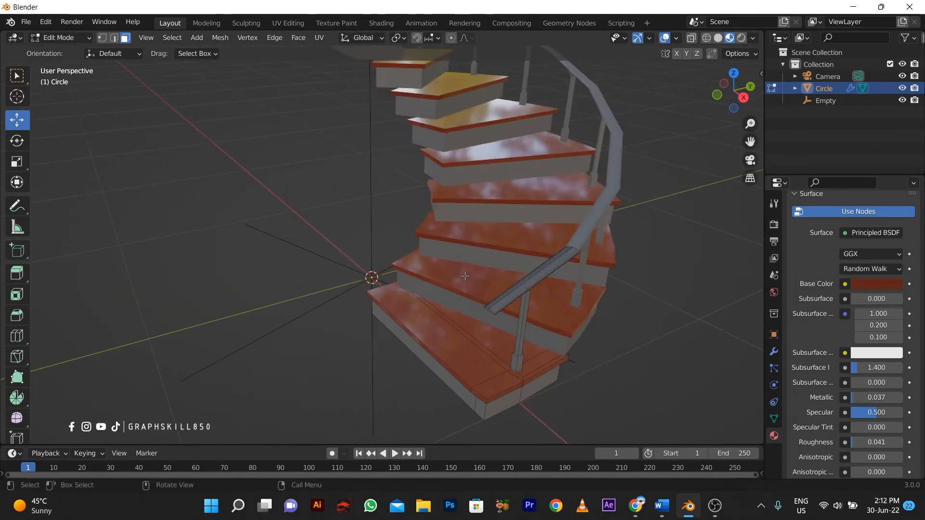
scroll(502, 317, up, 2)
- Select all the handrail faces on the bottom step and assign them the red-brown tread material
alt+click(592, 336)
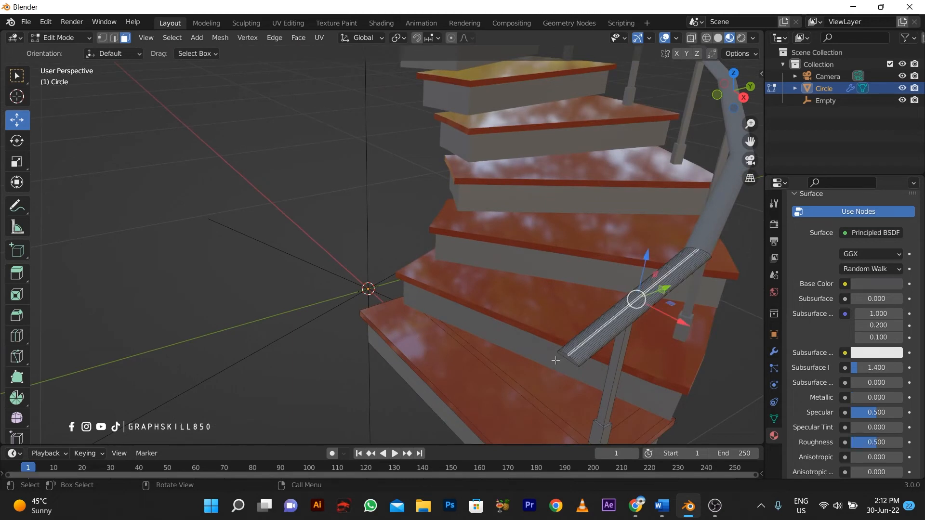
key(ctrl+KP_Add)
key(ctrl+KP_Add)
key(ctrl+KP_Add)
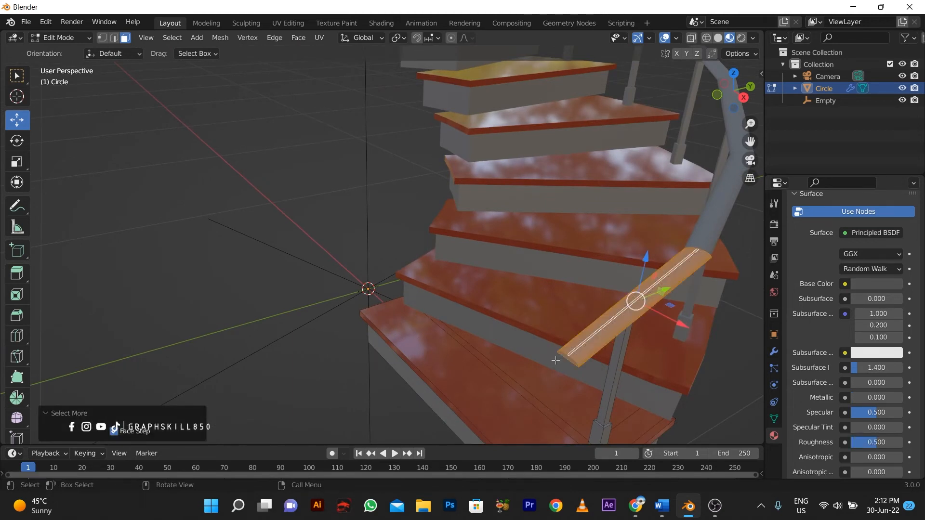
scroll(794, 315, up, 6)
click(822, 238)
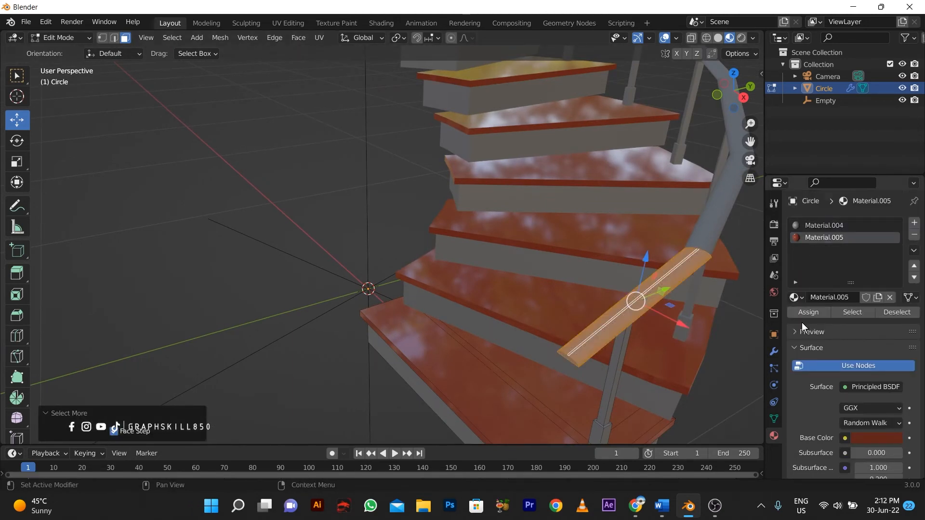
click(808, 312)
scroll(654, 294, down, 2)
click(683, 299)
scroll(598, 304, down, 2)
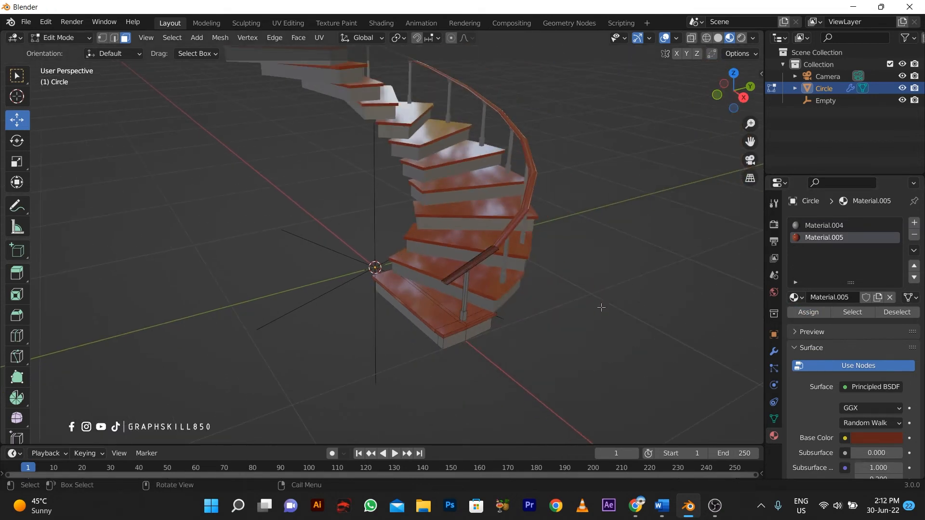
- Select the bottom step's whole baluster post, assign it to an added material slot and create a new material there
key(Tab)
middle_drag(551, 293, 494, 287)
scroll(511, 323, up, 4)
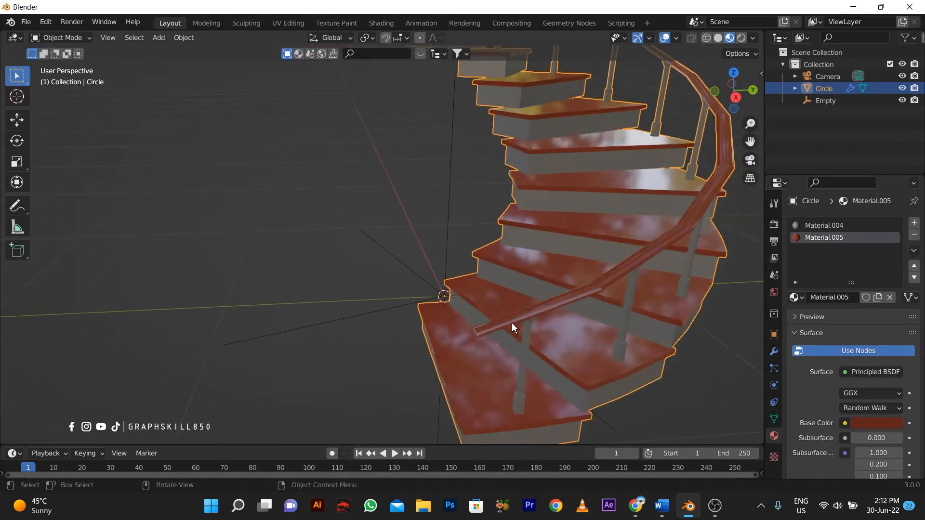
key(Tab)
click(534, 345)
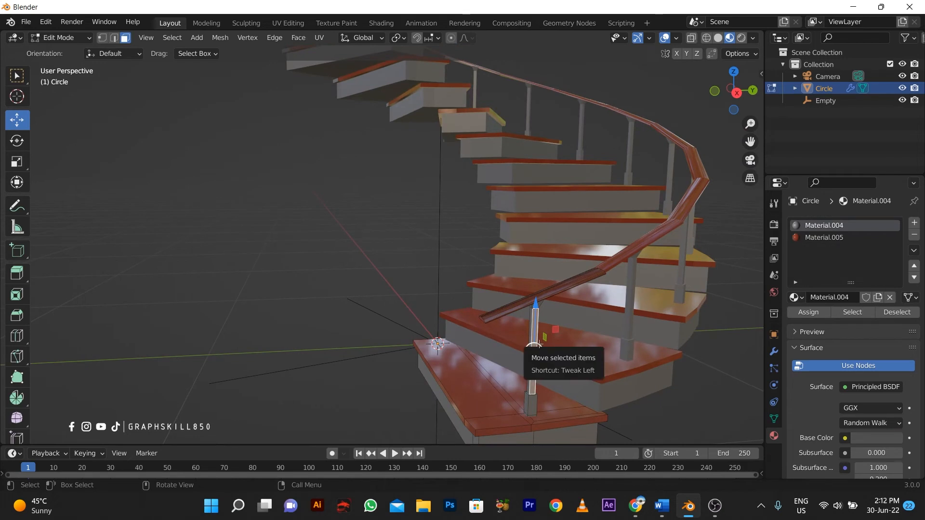
key(l)
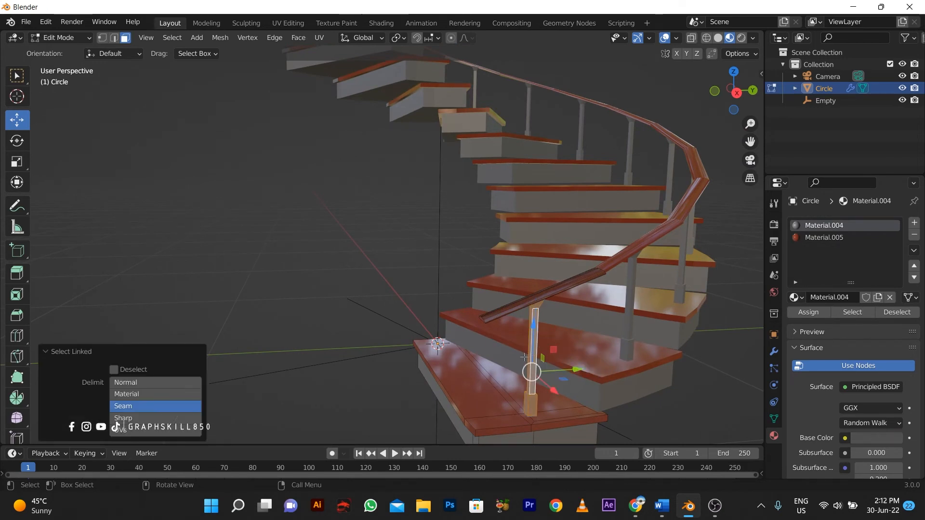
click(914, 223)
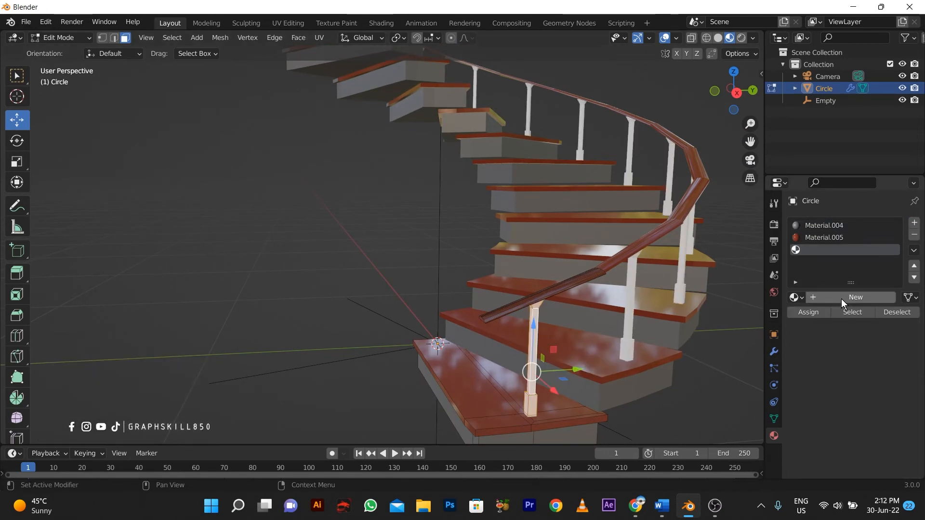
click(829, 298)
- Give the baluster post material a dark crimson base color with H 0.985 and S 0.939
scroll(482, 265, down, 3)
click(861, 440)
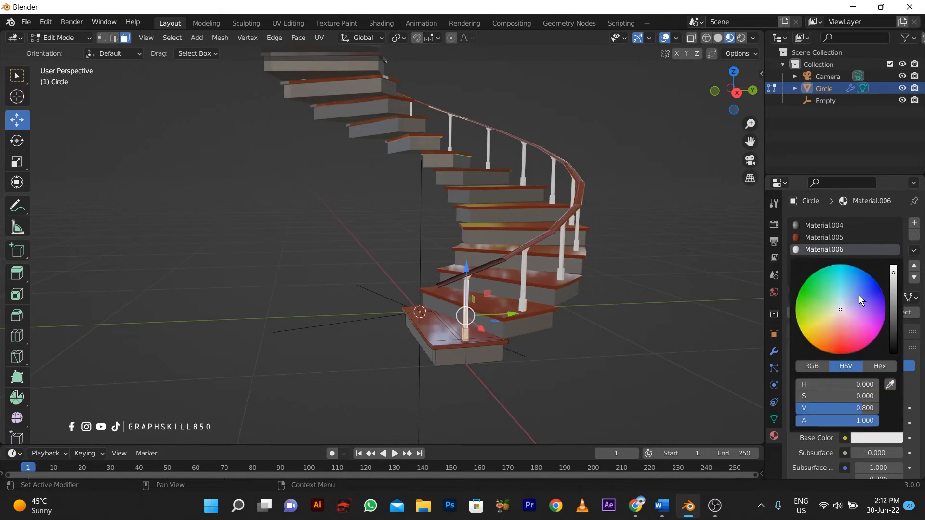
drag(859, 295, 844, 340)
drag(897, 277, 897, 316)
middle_drag(462, 282, 500, 304)
scroll(501, 304, up, 2)
scroll(507, 351, up, 2)
middle_drag(507, 351, 482, 325)
scroll(838, 400, down, 8)
click(875, 283)
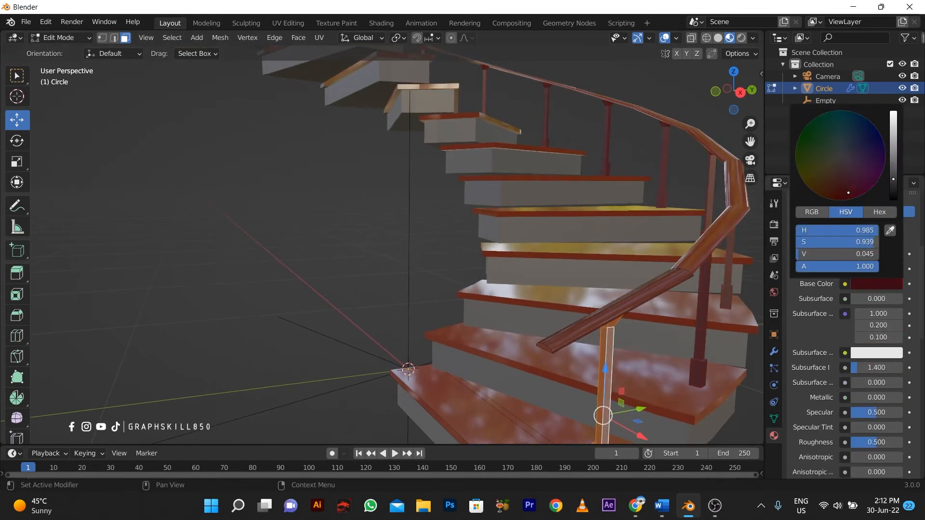
- Set the post material's Roughness to 0.000 and Metallic to 0.294, and return to Object Mode
scroll(839, 371, down, 5)
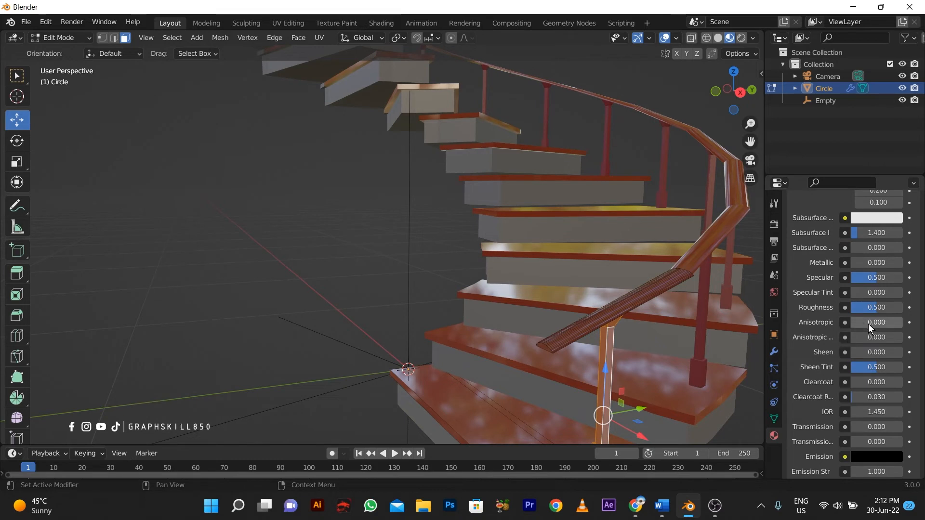
drag(871, 310, 841, 310)
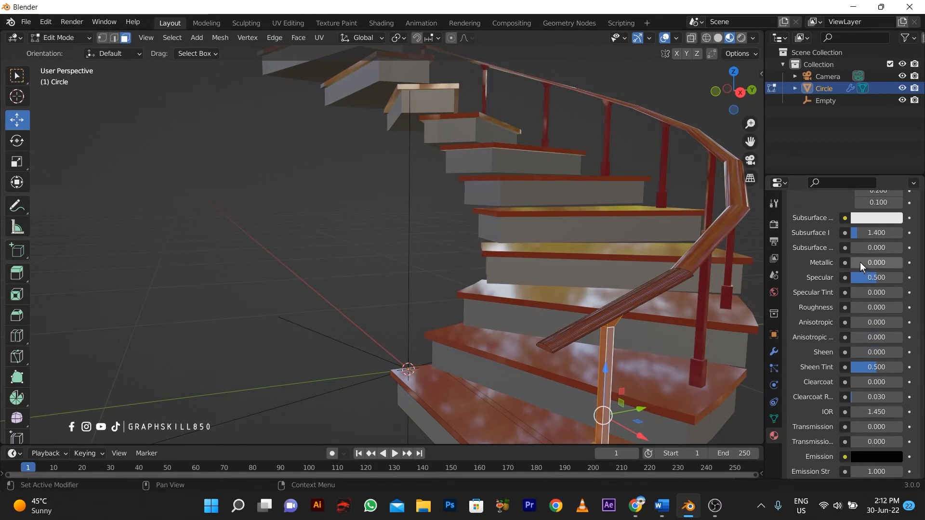
mouse_move(860, 262)
mouse_down()
mouse_move(885, 262)
mouse_move(876, 262)
mouse_up()
scroll(528, 338, down, 3)
middle_drag(529, 338, 503, 348)
key(Tab)
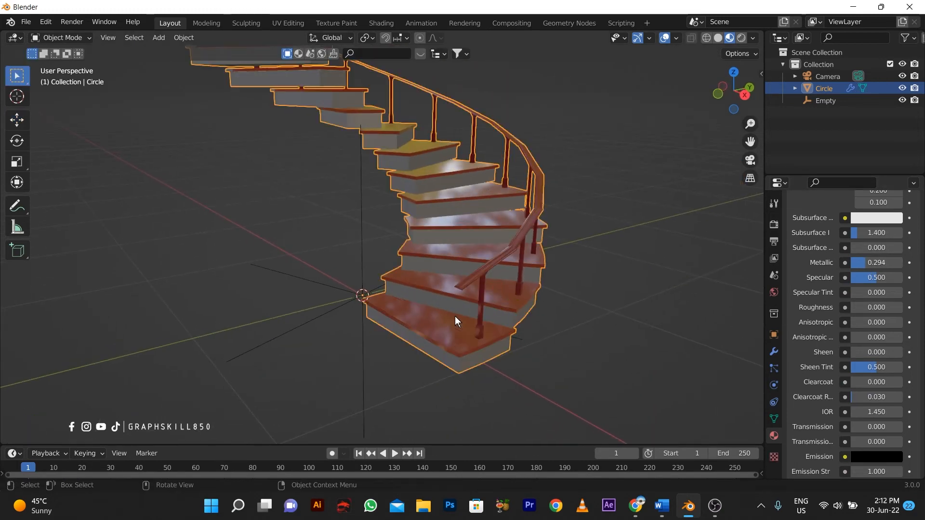
- Show the whole staircase in Rendered viewport shading
scroll(397, 318, up, 2)
middle_drag(398, 318, 552, 387)
scroll(487, 345, down, 8)
mouse_move(337, 318)
middle_down()
mouse_move(279, 274)
mouse_move(296, 317)
mouse_move(92, 324)
mouse_move(553, 325)
mouse_move(31, 320)
mouse_move(219, 320)
mouse_move(382, 299)
mouse_move(389, 271)
mouse_move(342, 283)
mouse_move(425, 291)
mouse_move(544, 230)
middle_up()
scroll(412, 286, up, 5)
scroll(413, 287, down, 5)
click(741, 37)
middle_drag(570, 161, 381, 207)
- Load the office interior HDRI from BlenderKit's HDR assets as the scene environment
click(300, 54)
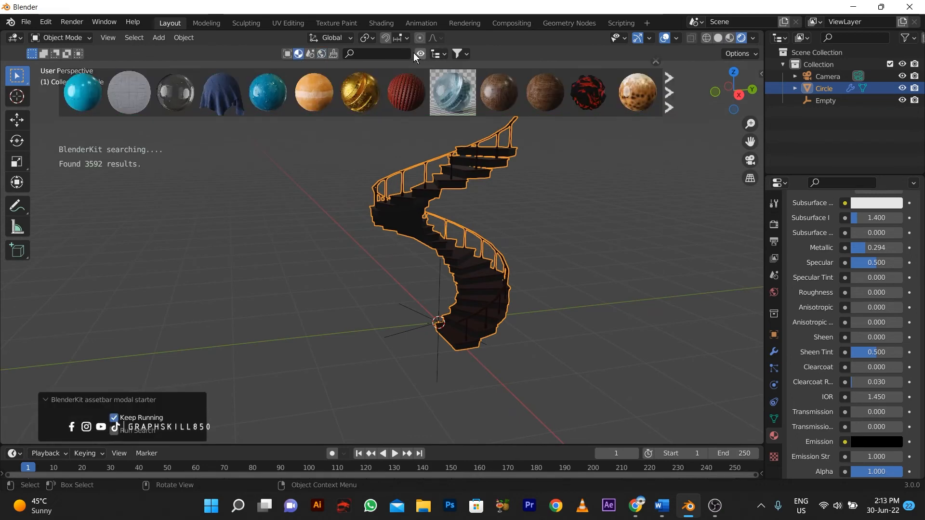
click(322, 53)
mouse_move(152, 88)
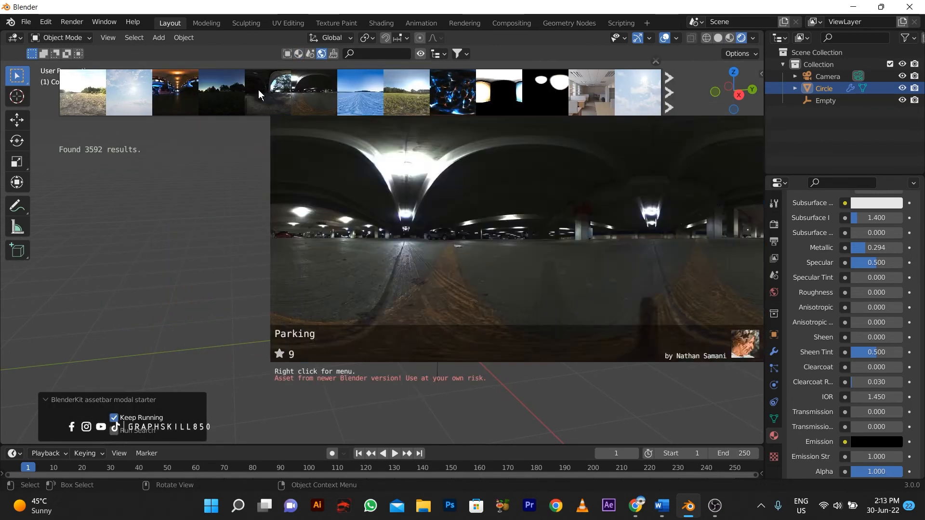
click(584, 87)
click(572, 122)
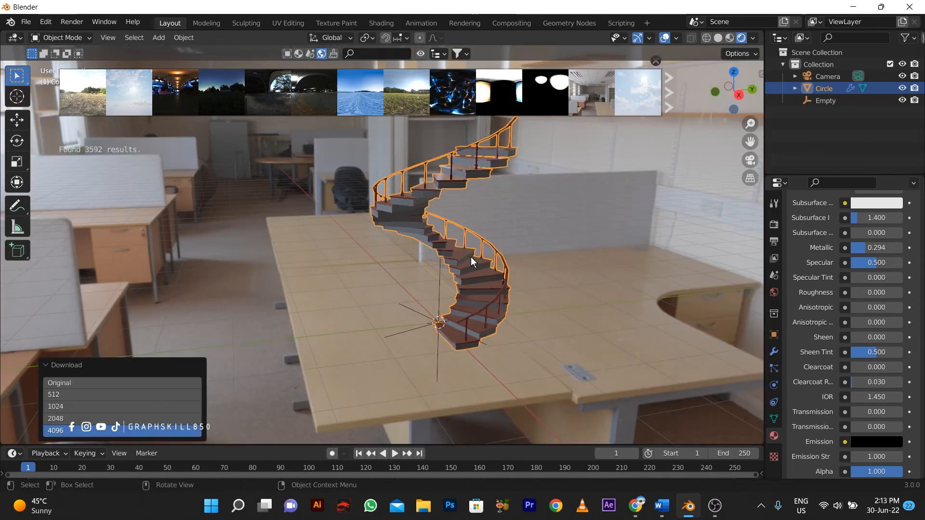
- Add a plane beneath the staircase and scale it uniformly by about 13.6 as a ground surface
middle_drag(470, 257, 407, 310)
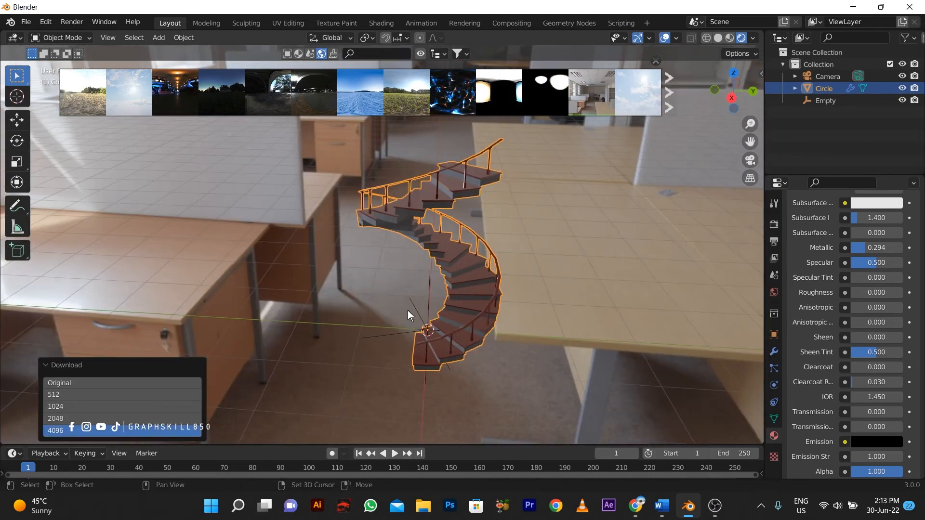
key(shift+a)
mouse_move(381, 179)
click(448, 179)
key(s)
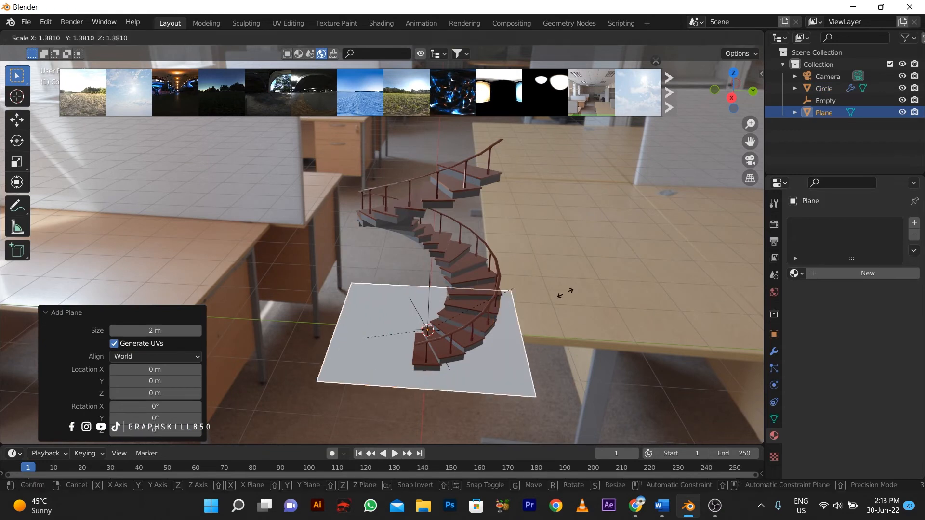
click(589, 427)
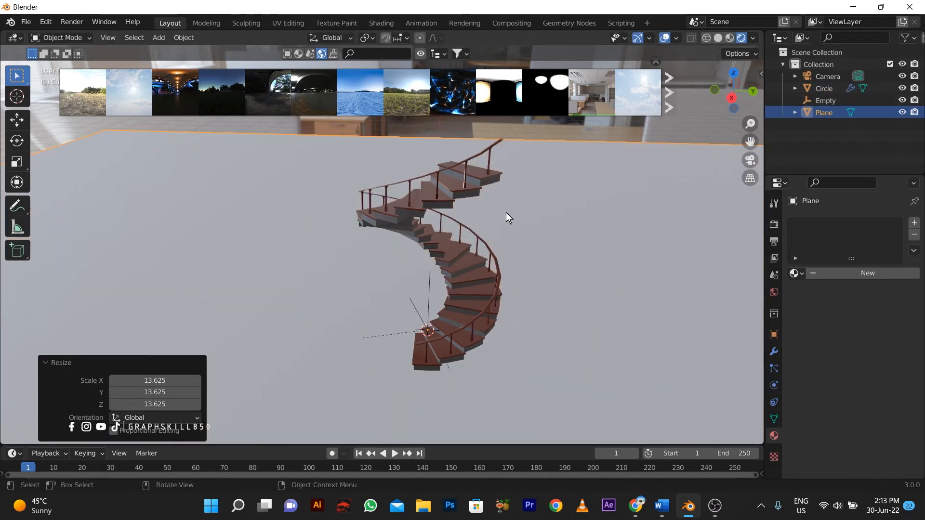
middle_drag(506, 213, 476, 240)
- Make the render background transparent in the Film settings
click(774, 241)
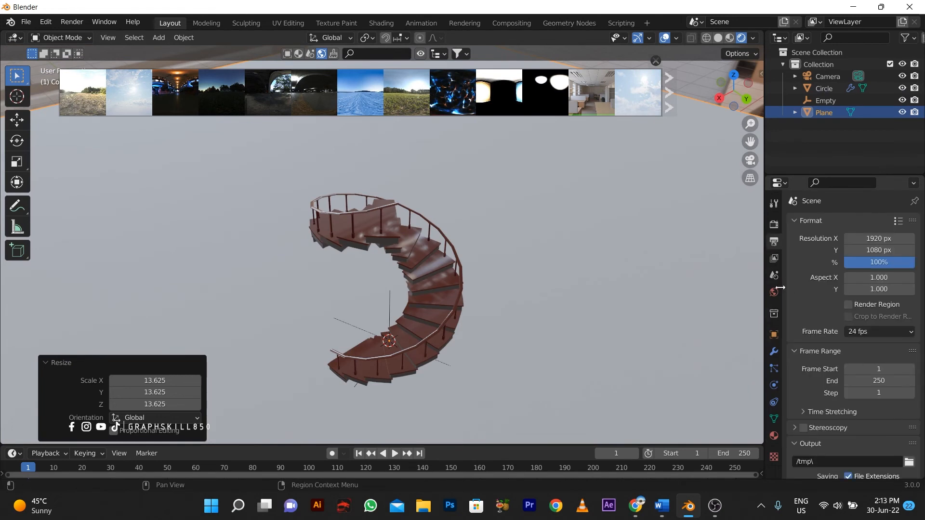
click(773, 258)
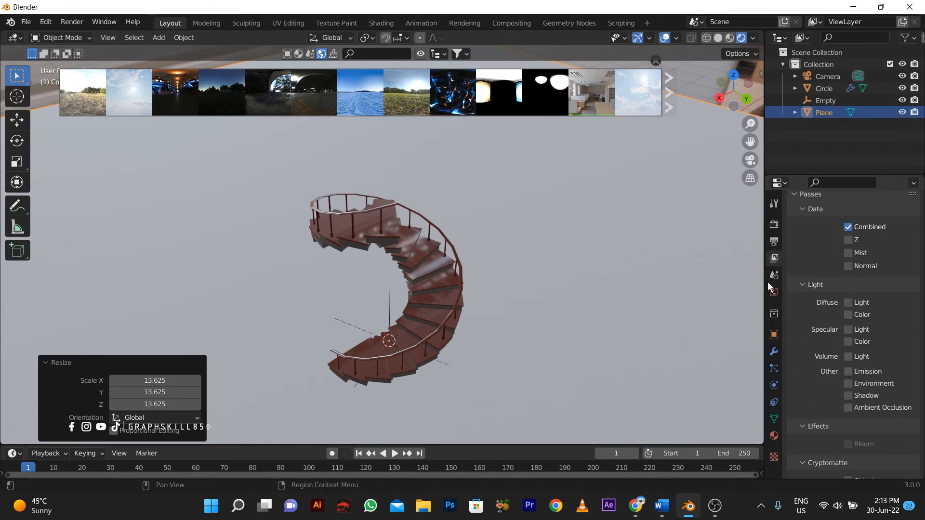
click(774, 224)
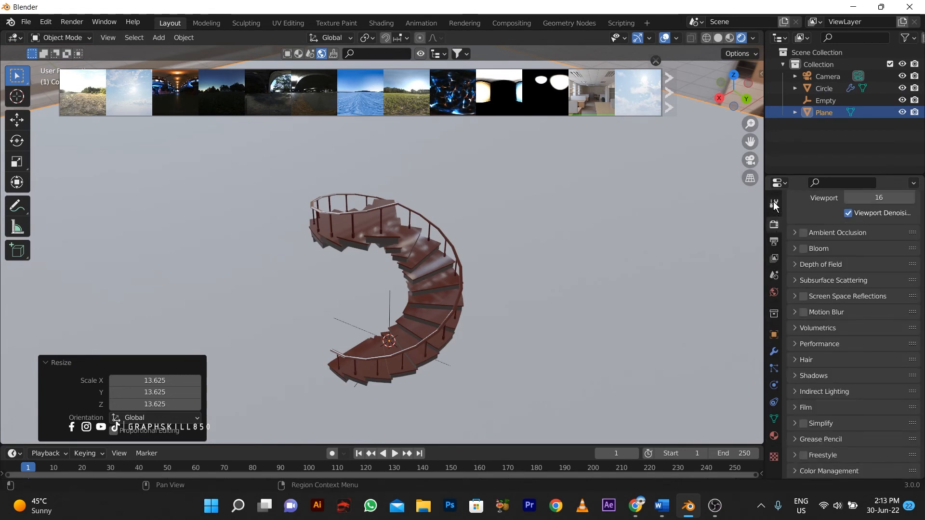
click(809, 410)
click(843, 440)
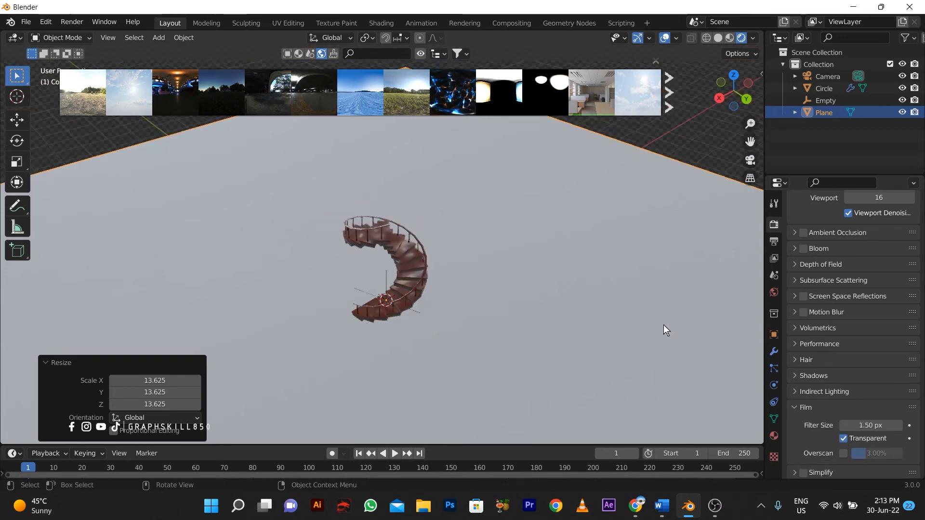
- Delete the ground plane beneath the staircase
middle_drag(665, 326, 768, 237)
key(Delete)
scroll(408, 272, up, 5)
scroll(455, 274, down, 3)
- Close the BlenderKit asset bar and change the staircase's tread and handrail material to a bright red base color, value 0.617
click(656, 62)
click(396, 309)
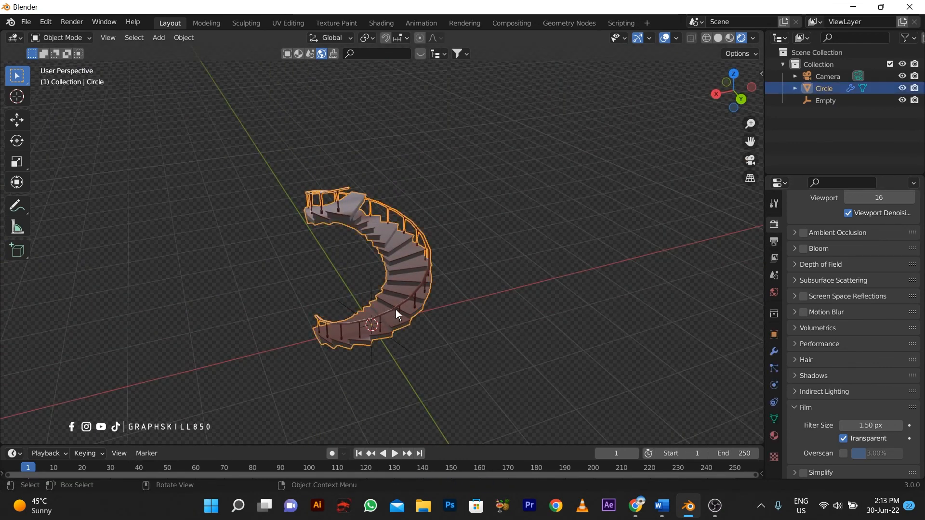
click(774, 435)
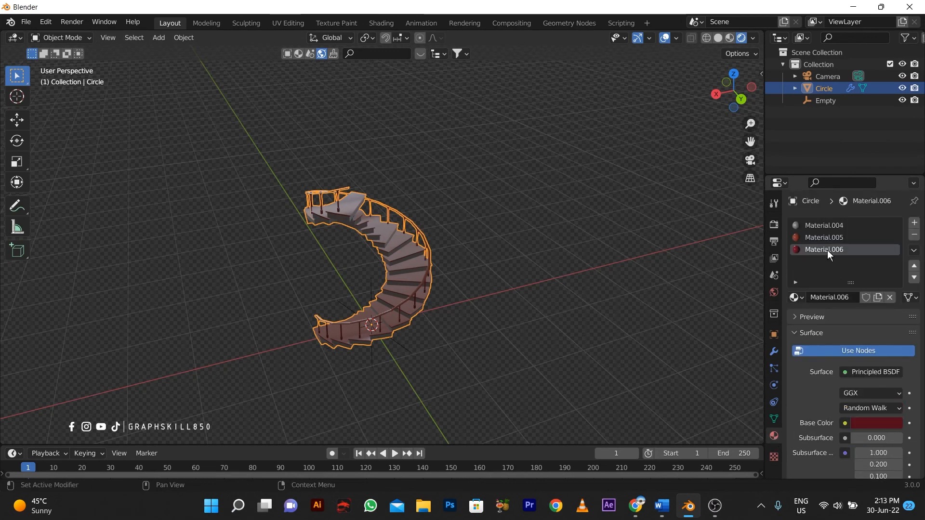
click(823, 238)
click(879, 422)
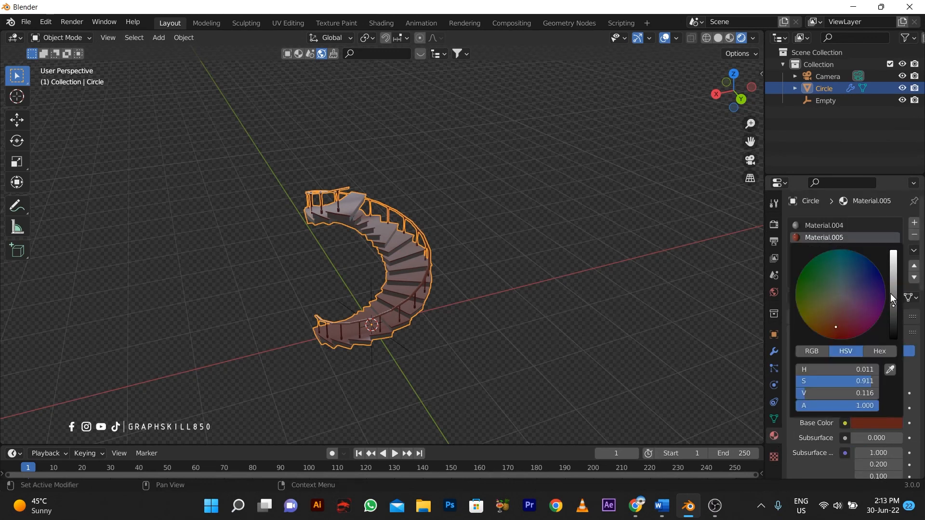
drag(892, 299, 894, 266)
click(817, 321)
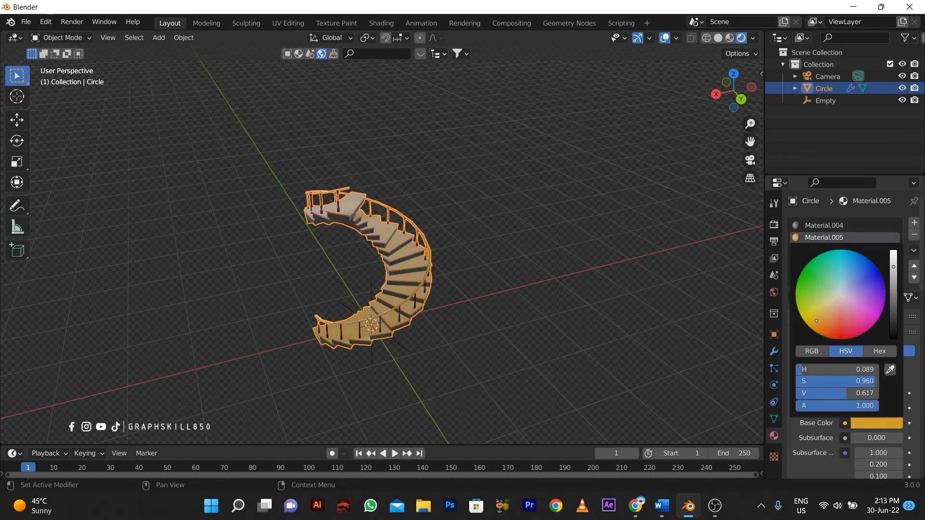
click(841, 338)
middle_drag(715, 325, 545, 302)
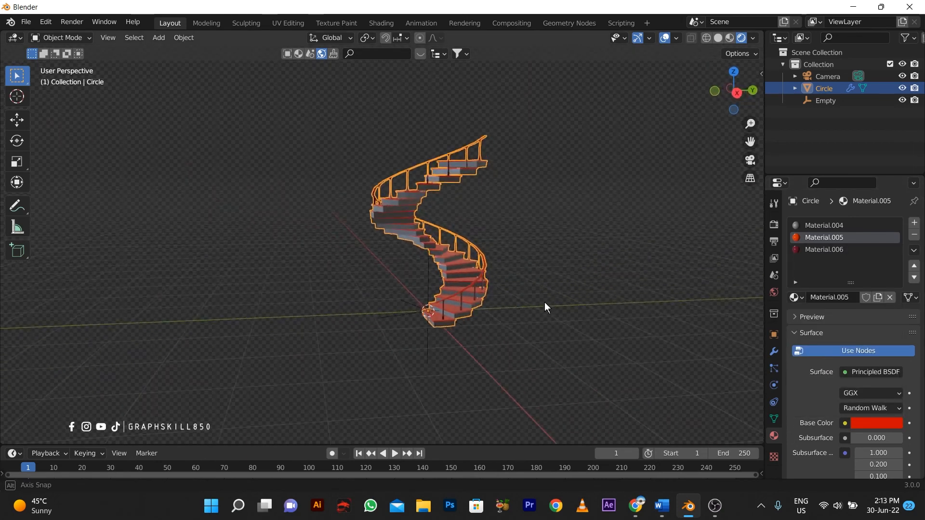
- Brighten the base color of the step body material, Material.004, to a light grey
click(823, 225)
click(877, 422)
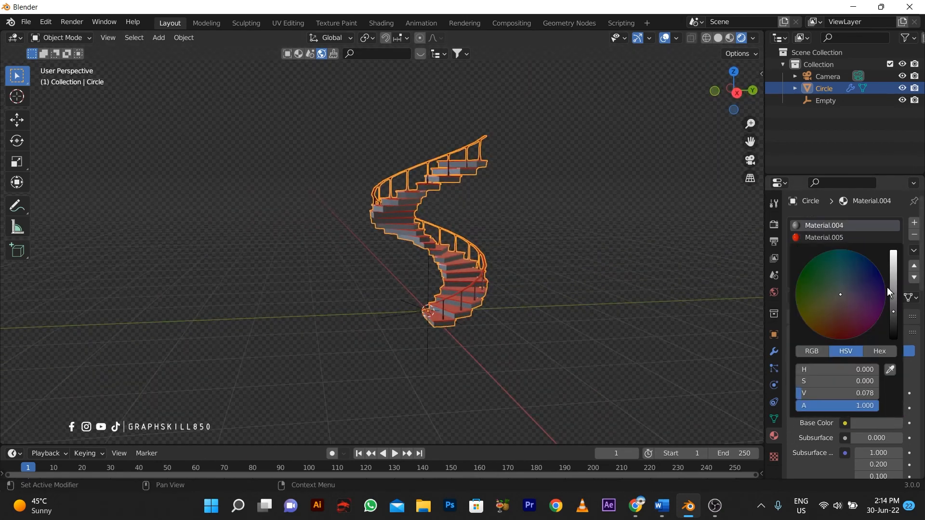
mouse_move(893, 292)
mouse_down()
mouse_move(894, 274)
mouse_move(894, 291)
mouse_up()
- Deselect the staircase and examine the finished materials from several angles and distances
scroll(417, 291, up, 4)
middle_drag(458, 317, 278, 259)
scroll(543, 343, down, 3)
click(278, 258)
scroll(525, 279, down, 4)
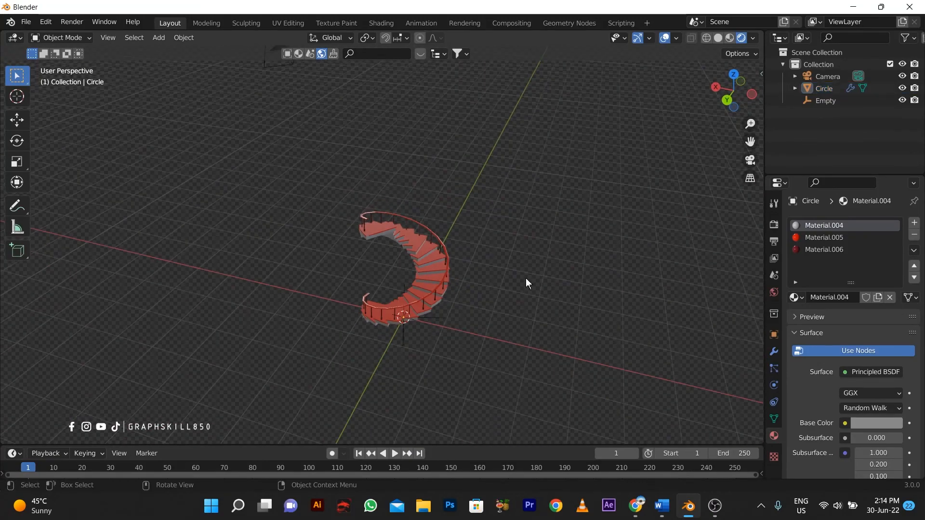
middle_drag(525, 278, 460, 279)
scroll(446, 223, up, 6)
scroll(497, 178, down, 4)
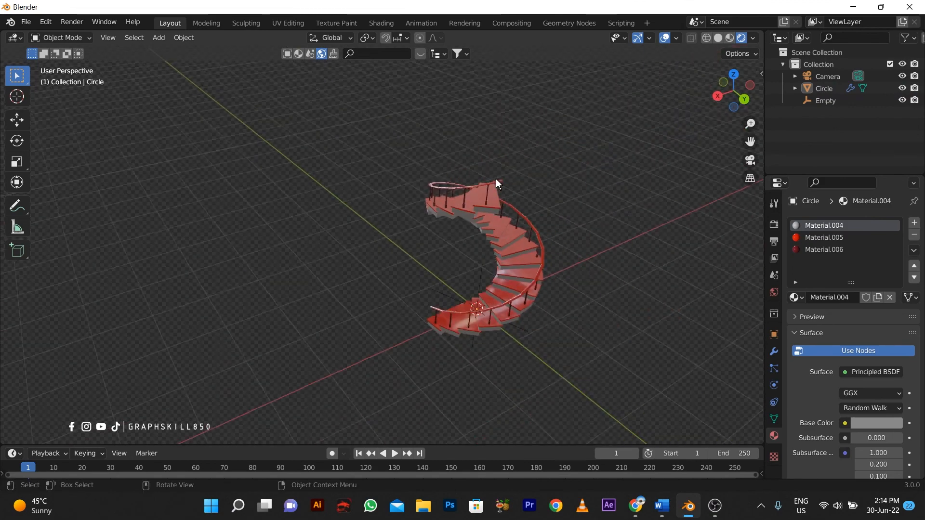
middle_drag(496, 178, 481, 261)
scroll(484, 265, up, 3)
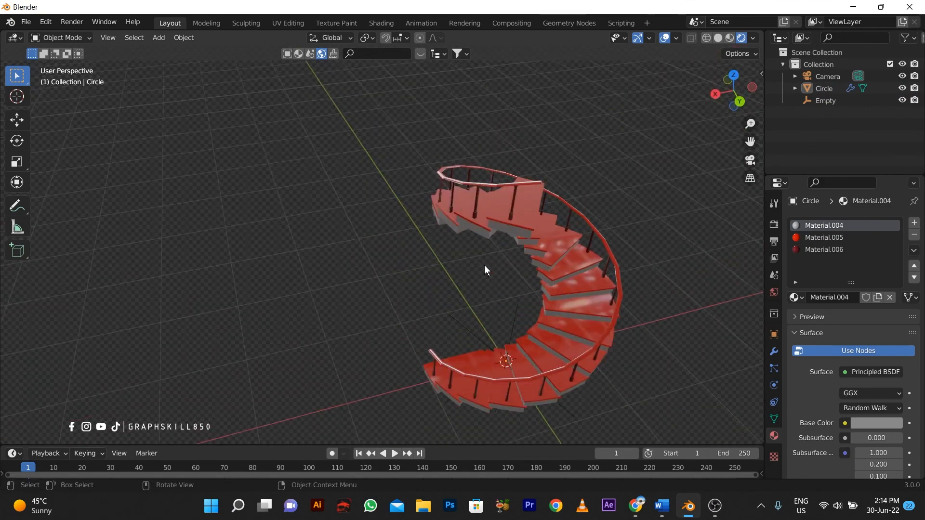
middle_drag(469, 314, 566, 322)
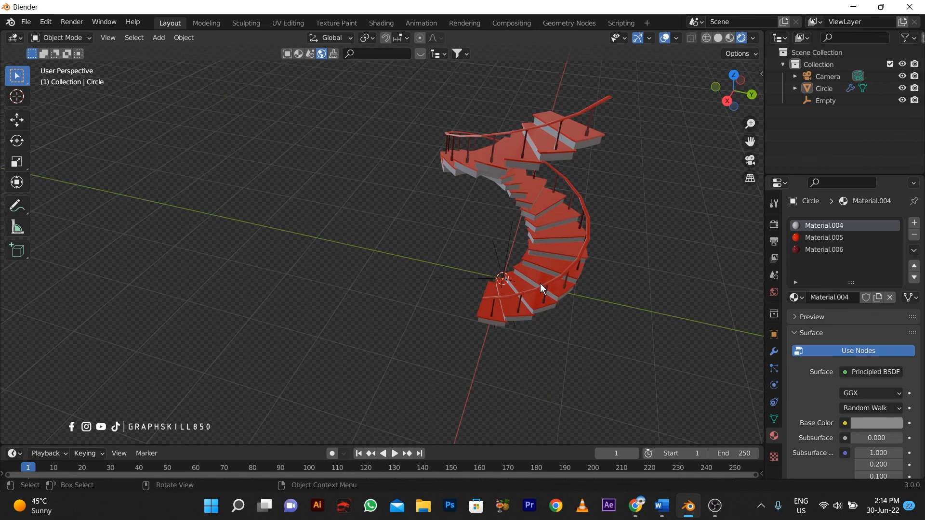
middle_drag(540, 283, 592, 331)
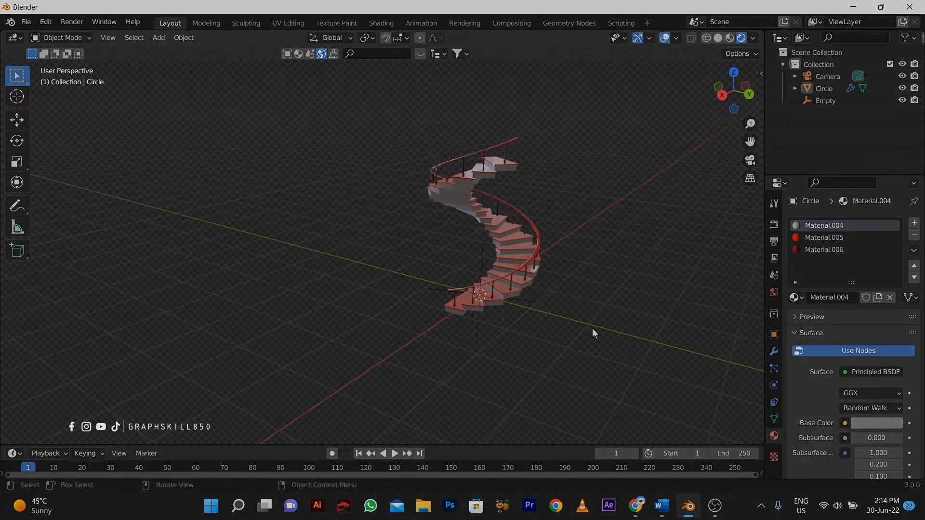